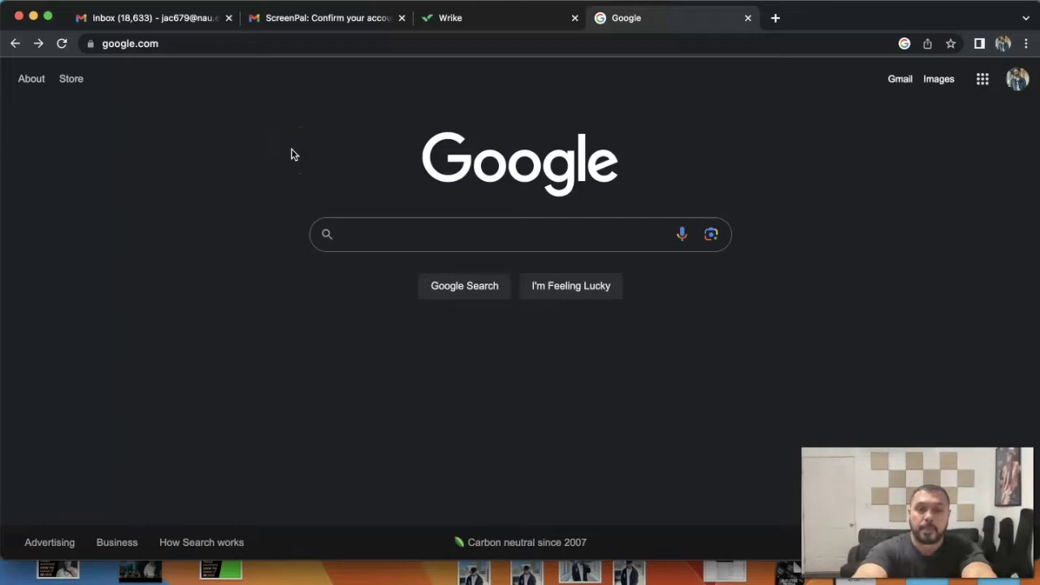
Step: Search Google for "spotify for artists" and open the Spotify for Artists website from the results
{"action": "left_click", "coordinate": [371, 232]}
{"action": "type", "text": "sp"}
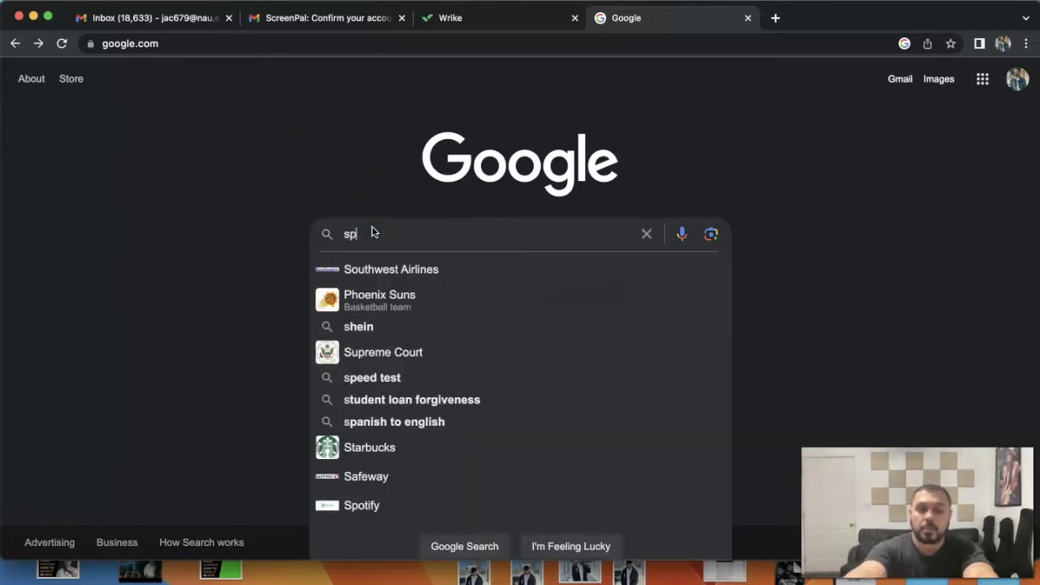
{"action": "type", "text": "otify for artists"}
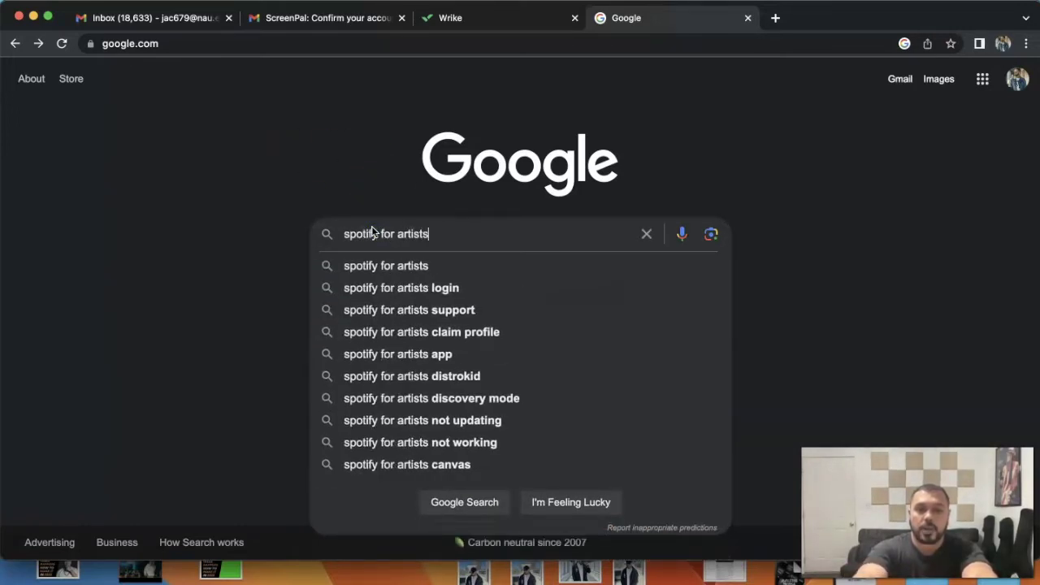
{"action": "key", "text": "Return"}
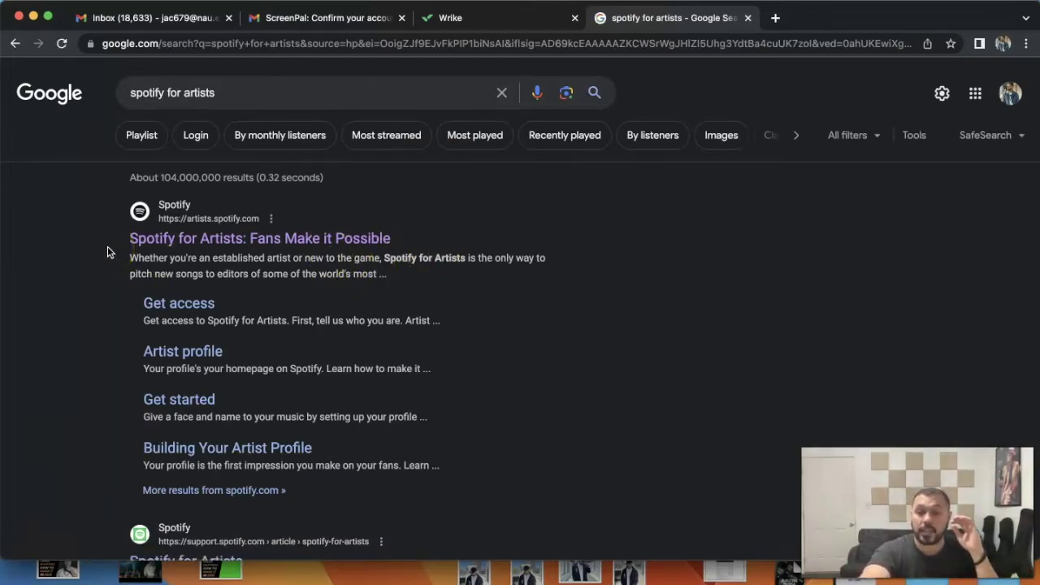
{"action": "left_click", "coordinate": [203, 241]}
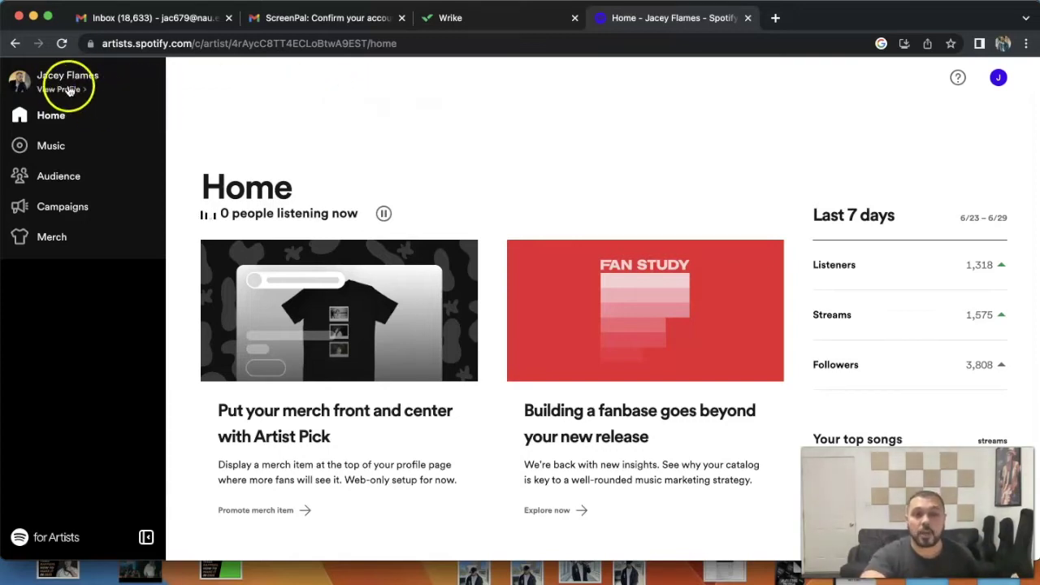
Step: Open the artist's profile overview and bring its Artist pick section into view
{"action": "left_click", "coordinate": [49, 91]}
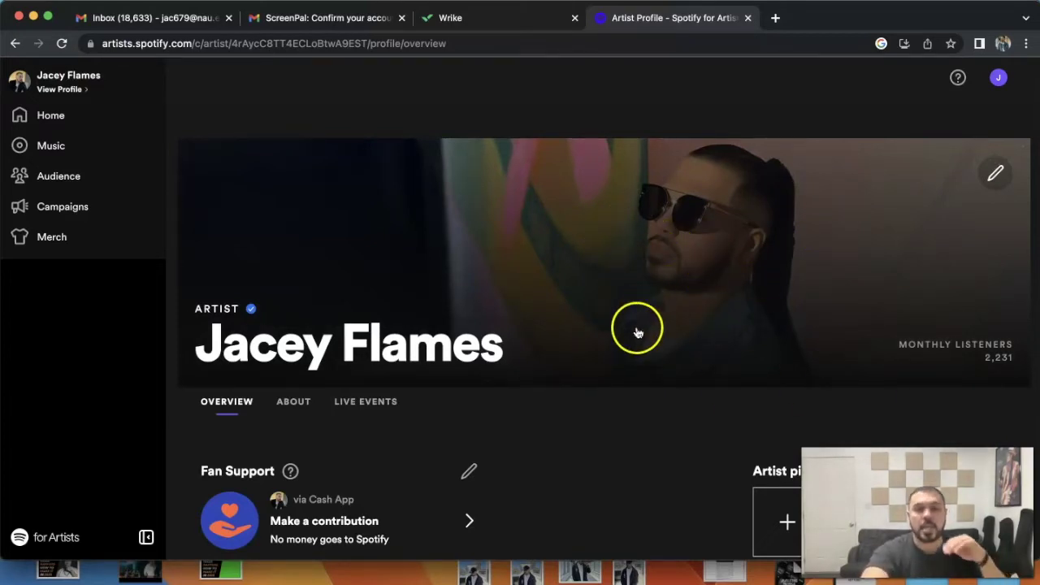
{"action": "scroll", "coordinate": [646, 410], "scroll_direction": "down", "scroll_amount": 3}
{"action": "scroll", "coordinate": [646, 412], "scroll_direction": "down", "scroll_amount": 3}
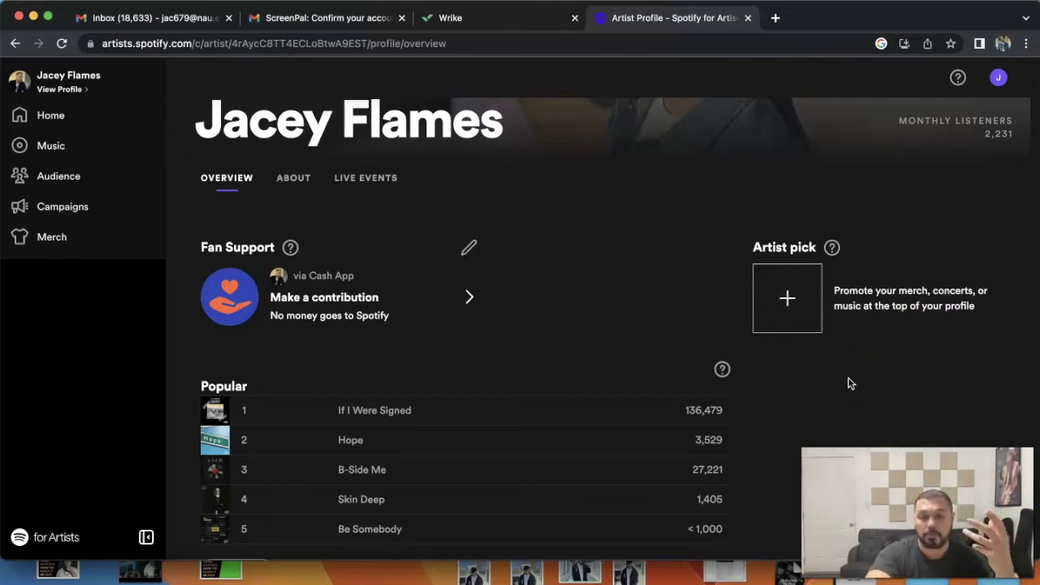
Step: Open the Artist pick chooser, examine its merch, concert and playlist options, and close it without picking anything
{"action": "left_click", "coordinate": [788, 301]}
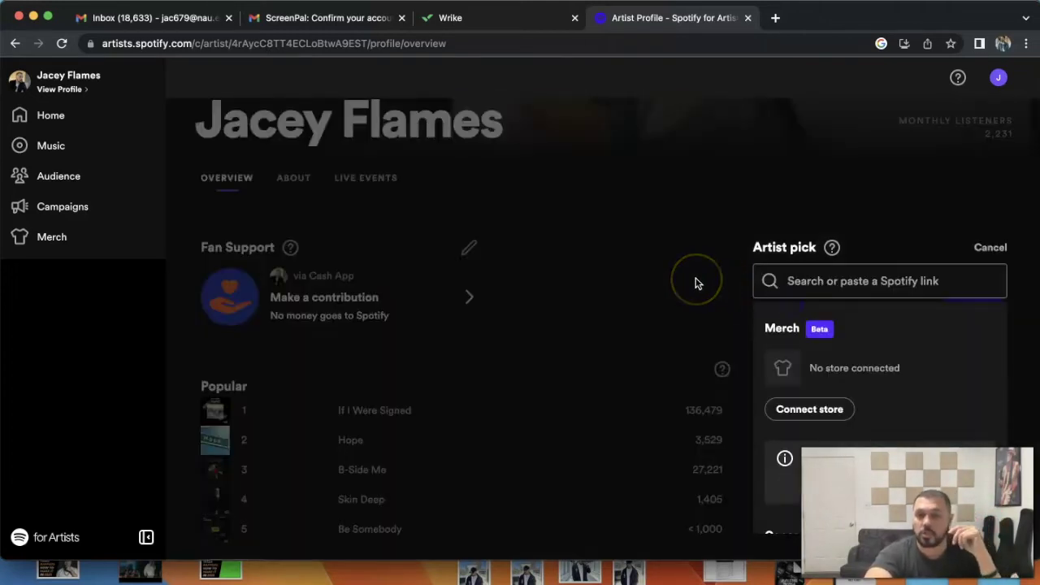
{"action": "scroll", "coordinate": [695, 283], "scroll_direction": "down", "scroll_amount": 2}
{"action": "scroll", "coordinate": [695, 283], "scroll_direction": "down", "scroll_amount": 3}
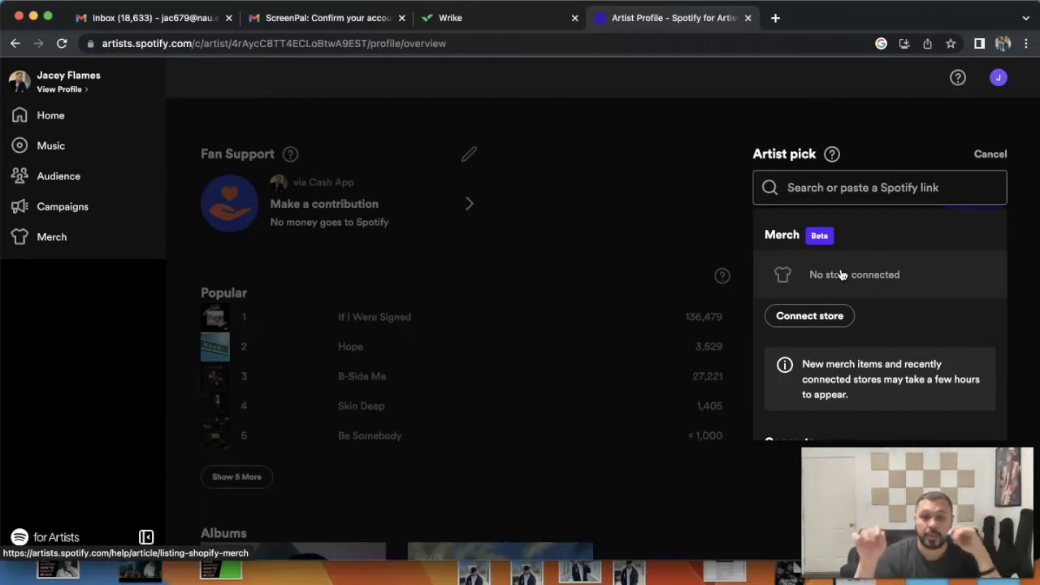
{"action": "scroll", "coordinate": [841, 275], "scroll_direction": "down", "scroll_amount": 3}
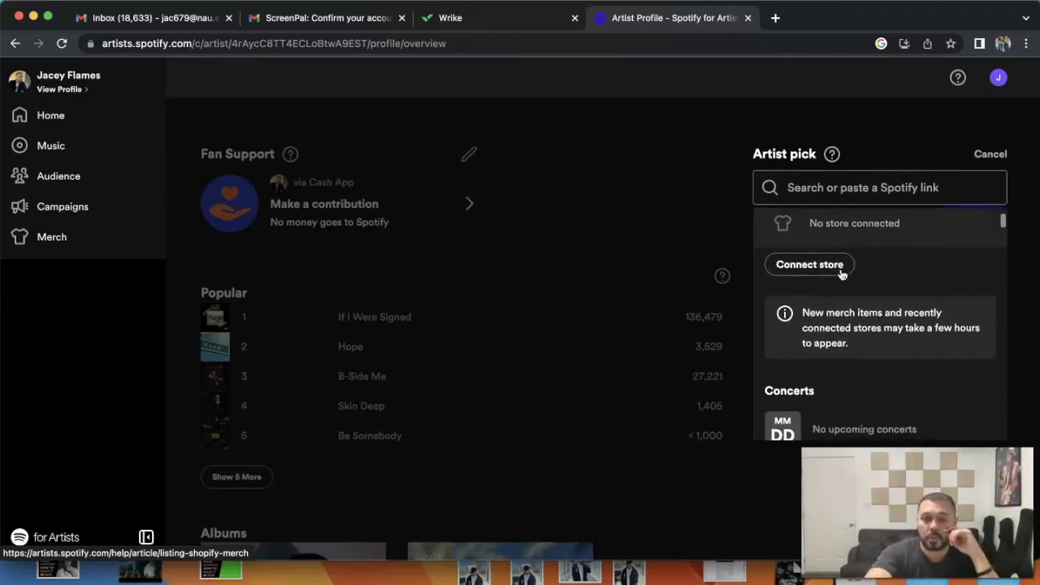
{"action": "scroll", "coordinate": [896, 364], "scroll_direction": "down", "scroll_amount": 2}
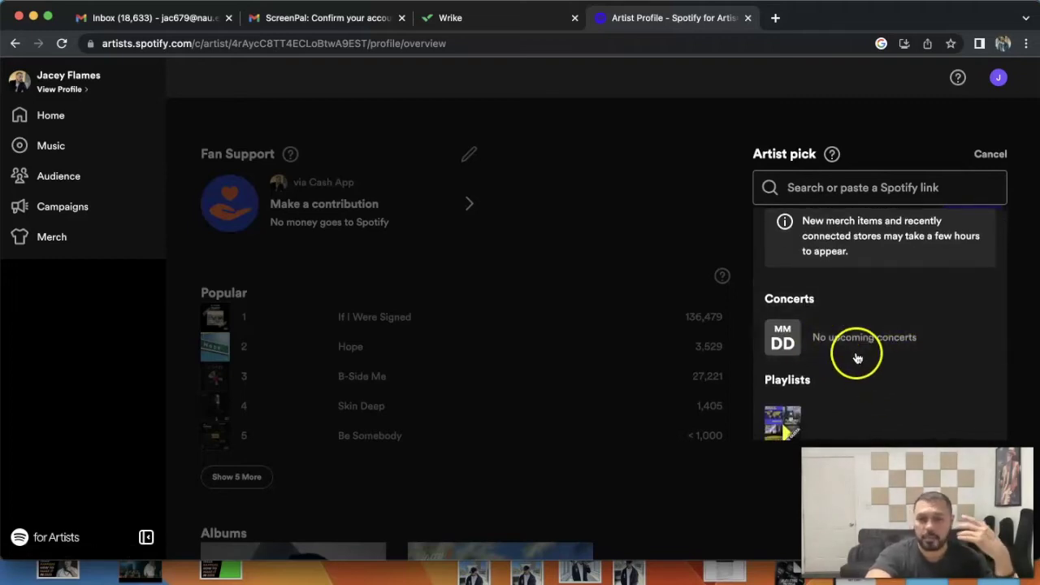
{"action": "scroll", "coordinate": [851, 350], "scroll_direction": "down", "scroll_amount": 2}
{"action": "scroll", "coordinate": [852, 376], "scroll_direction": "down", "scroll_amount": 2}
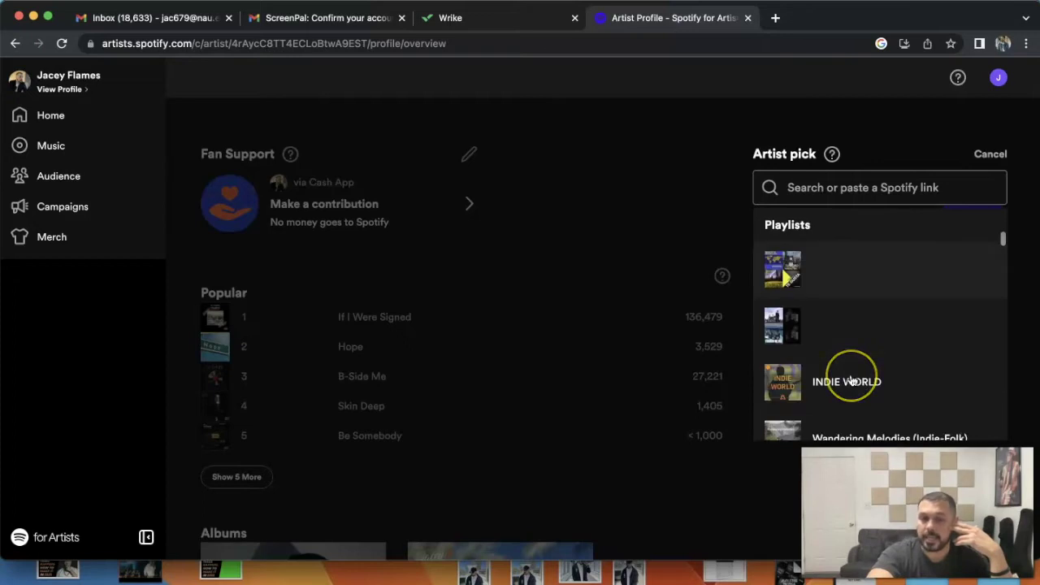
{"action": "scroll", "coordinate": [853, 379], "scroll_direction": "up", "scroll_amount": 5}
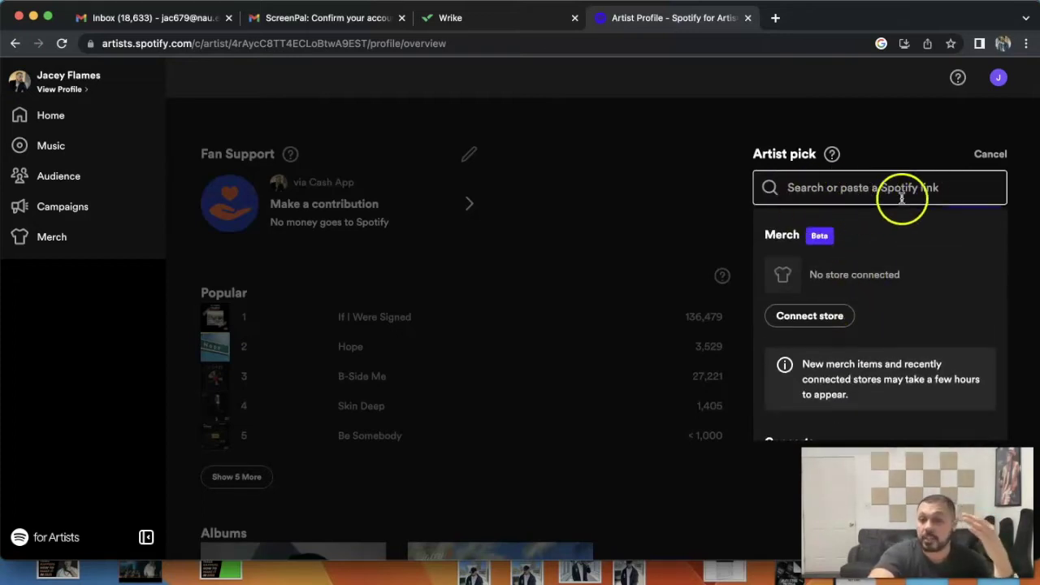
{"action": "scroll", "coordinate": [917, 283], "scroll_direction": "down", "scroll_amount": 2}
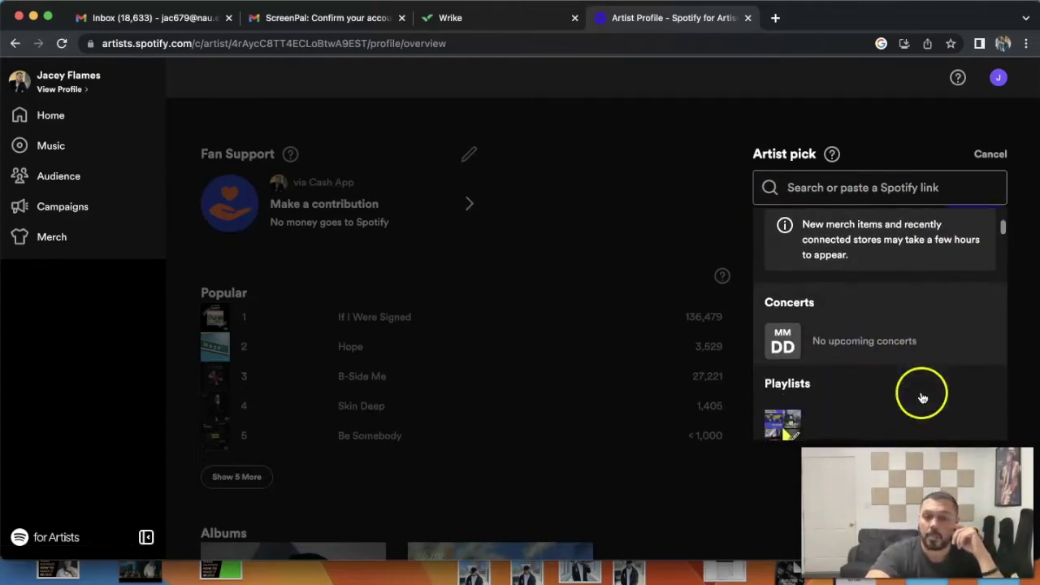
{"action": "scroll", "coordinate": [923, 395], "scroll_direction": "down", "scroll_amount": 1}
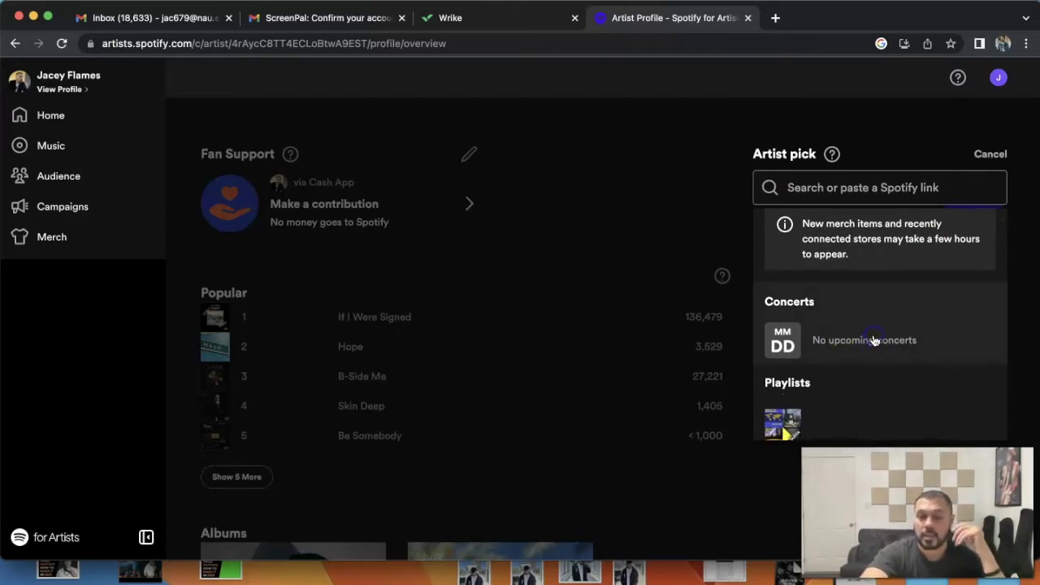
{"action": "scroll", "coordinate": [873, 339], "scroll_direction": "up", "scroll_amount": 3}
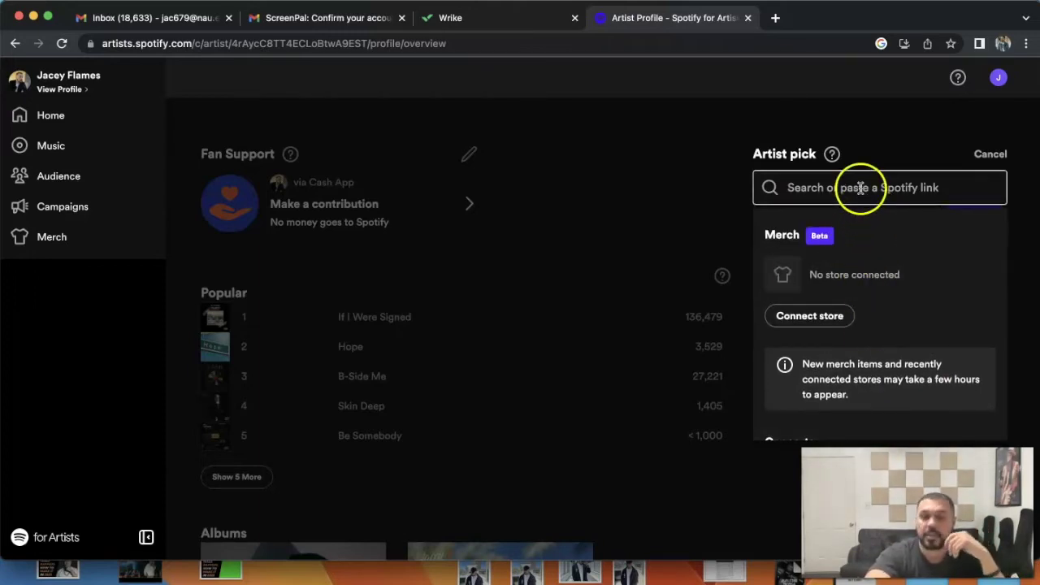
{"action": "left_click", "coordinate": [622, 236]}
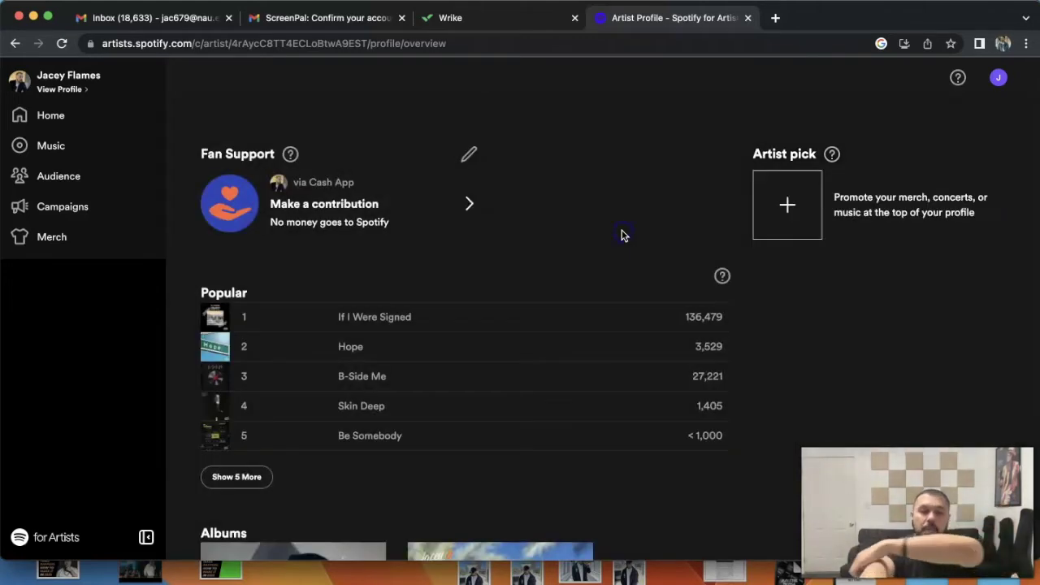
Step: Open the About section of the artist profile and look over its image gallery
{"action": "scroll", "coordinate": [622, 235], "scroll_direction": "up", "scroll_amount": 5}
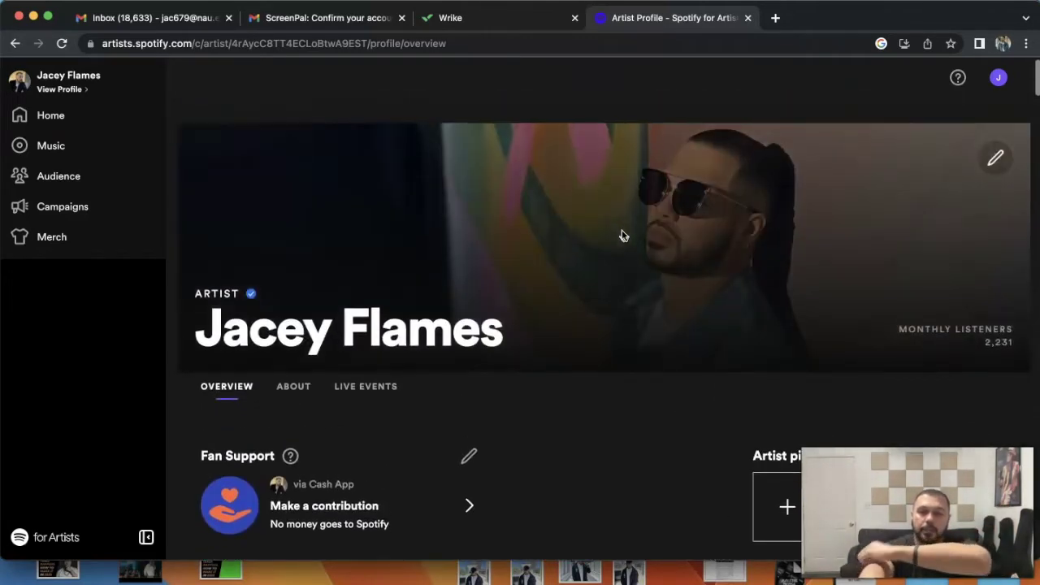
{"action": "scroll", "coordinate": [623, 235], "scroll_direction": "down", "scroll_amount": 3}
{"action": "scroll", "coordinate": [622, 236], "scroll_direction": "up", "scroll_amount": 2}
{"action": "left_click", "coordinate": [514, 299]}
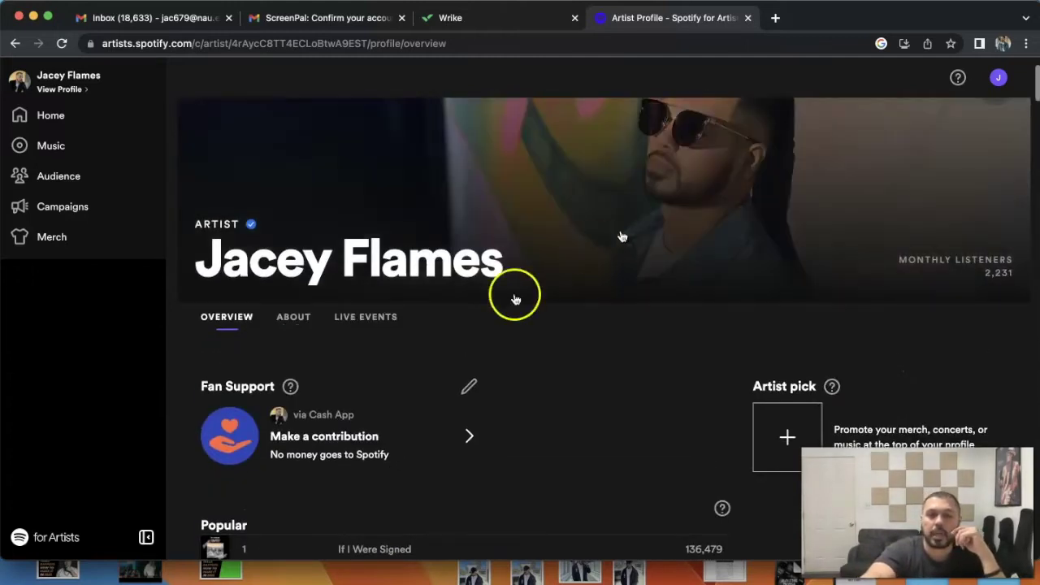
{"action": "left_click", "coordinate": [295, 317]}
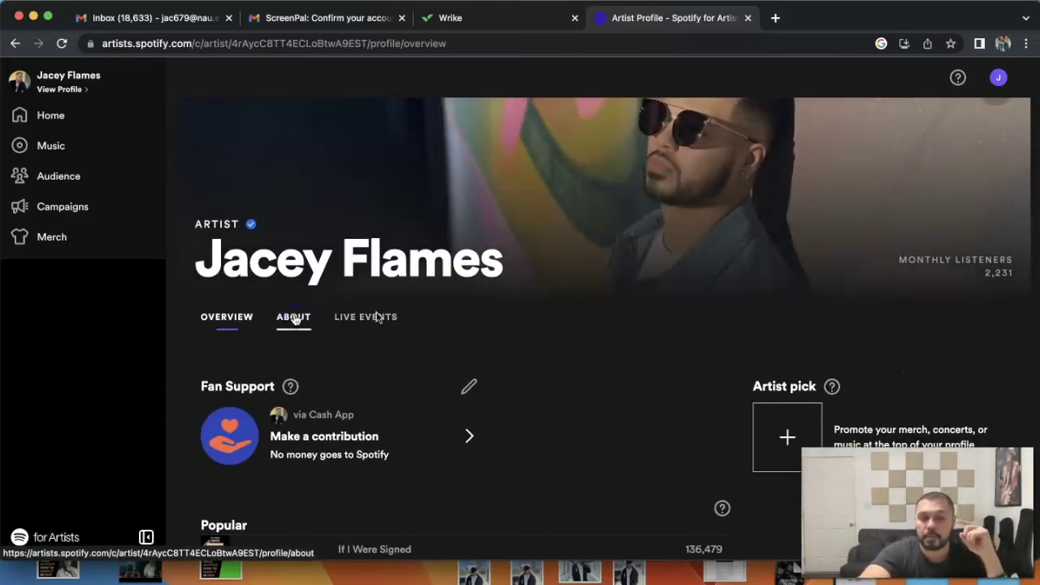
{"action": "scroll", "coordinate": [666, 418], "scroll_direction": "down", "scroll_amount": 2}
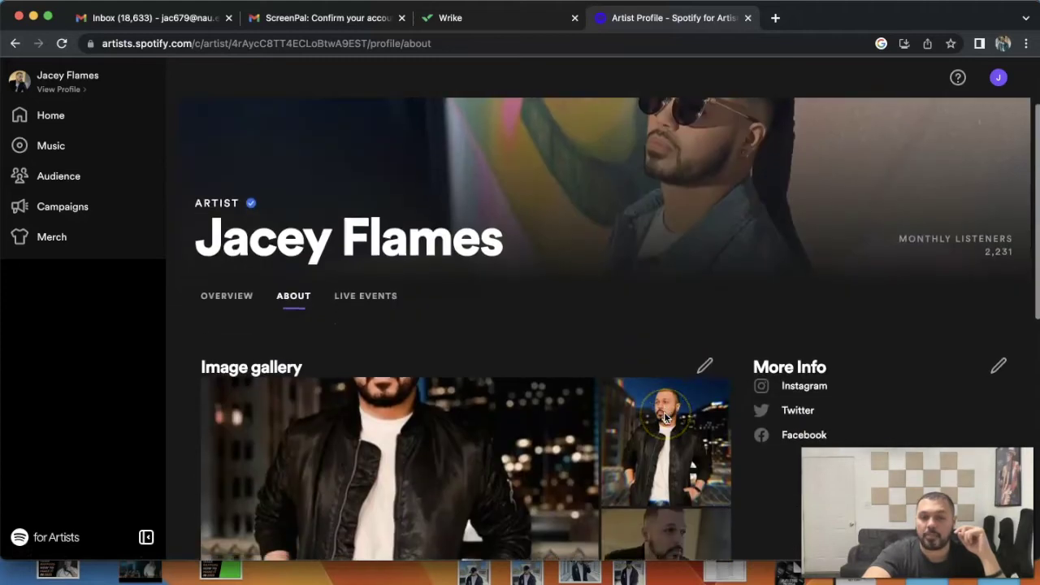
{"action": "scroll", "coordinate": [664, 412], "scroll_direction": "down", "scroll_amount": 2}
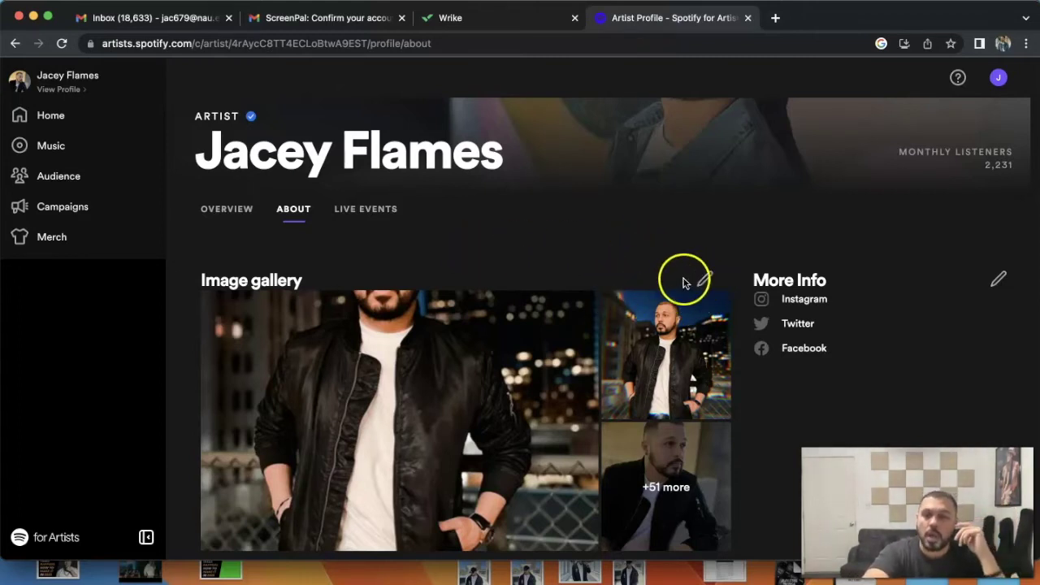
{"action": "scroll", "coordinate": [625, 244], "scroll_direction": "down", "scroll_amount": 2}
{"action": "scroll", "coordinate": [624, 244], "scroll_direction": "up", "scroll_amount": 1}
{"action": "scroll", "coordinate": [625, 244], "scroll_direction": "down", "scroll_amount": 1}
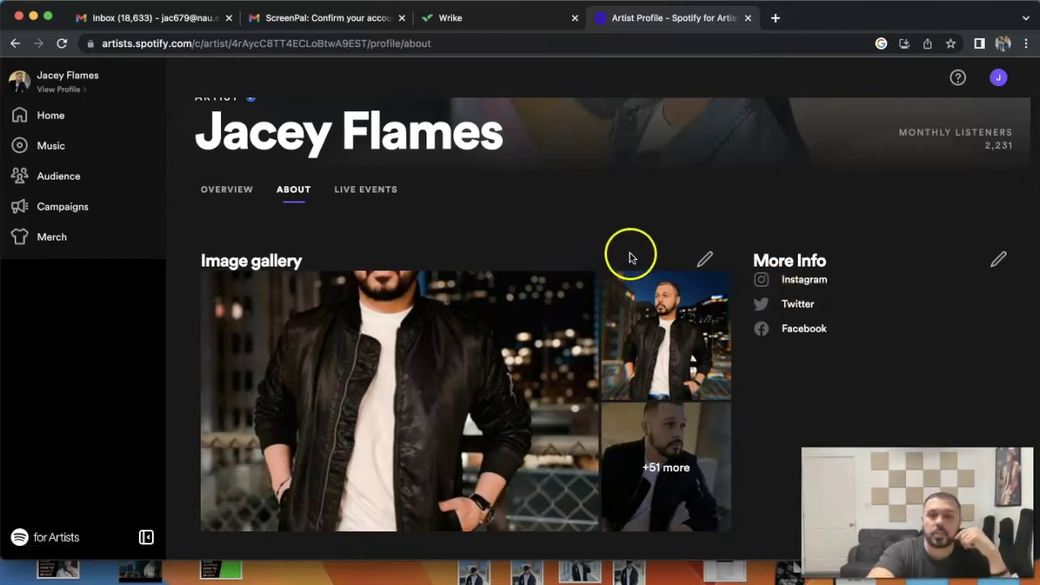
Step: Edit the image gallery and upload the photo A3B426BE-D2F5-4...A74.JPG from the Desktop
{"action": "left_click", "coordinate": [705, 260]}
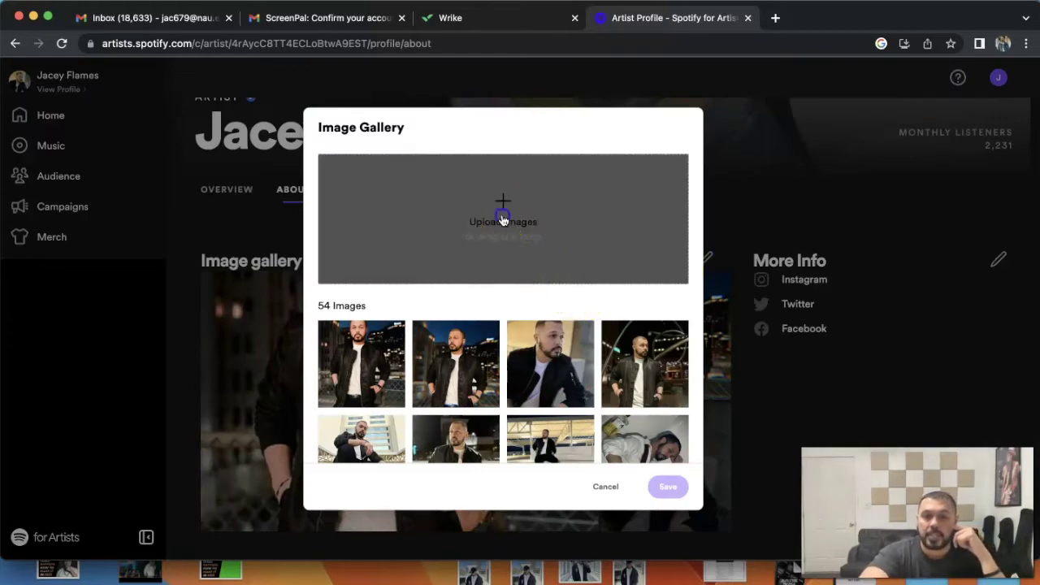
{"action": "left_click", "coordinate": [604, 252]}
{"action": "left_click", "coordinate": [387, 212]}
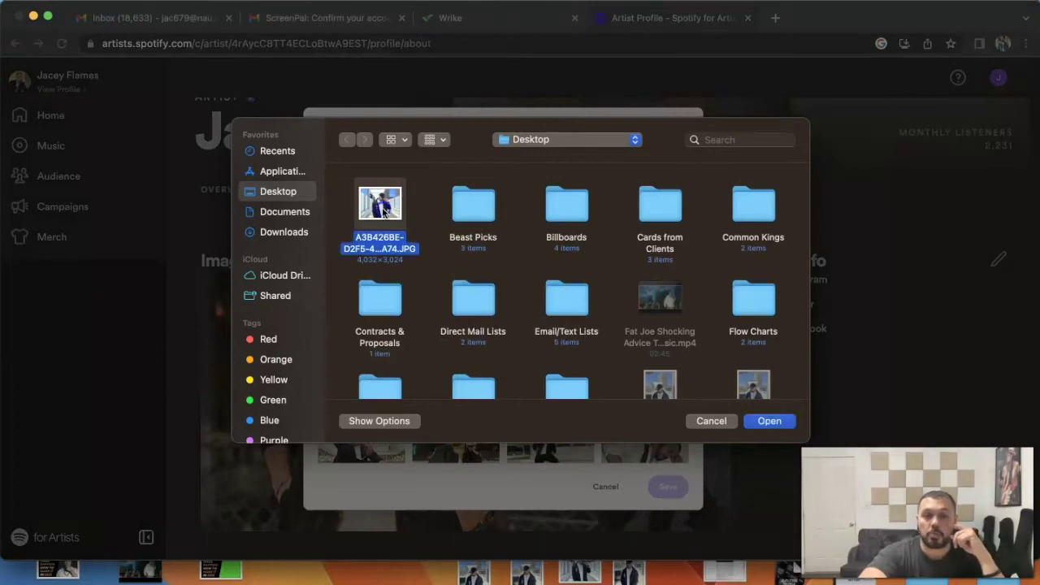
{"action": "scroll", "coordinate": [527, 266], "scroll_direction": "down", "scroll_amount": 2}
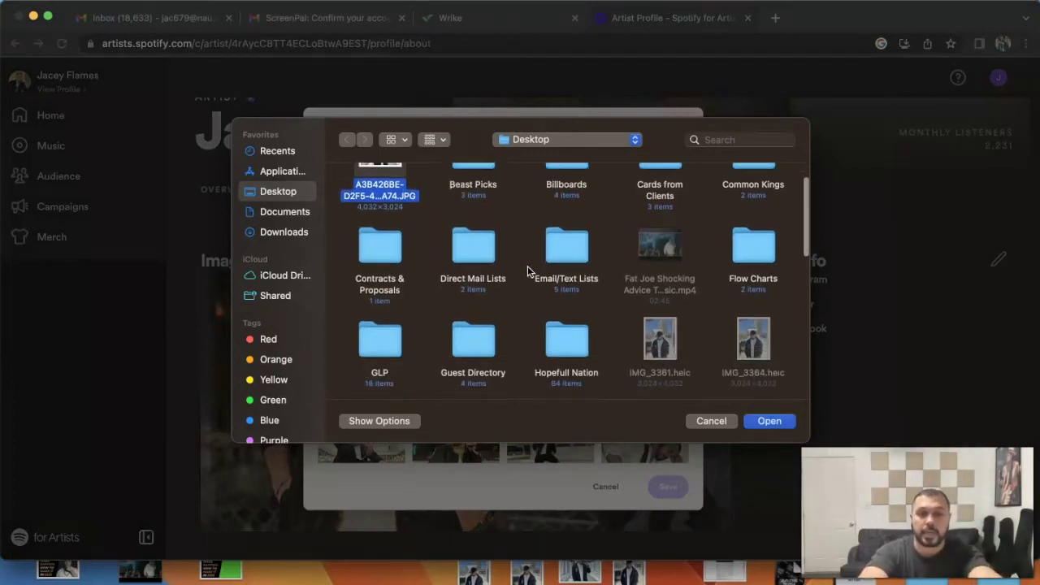
{"action": "left_click", "coordinate": [768, 421]}
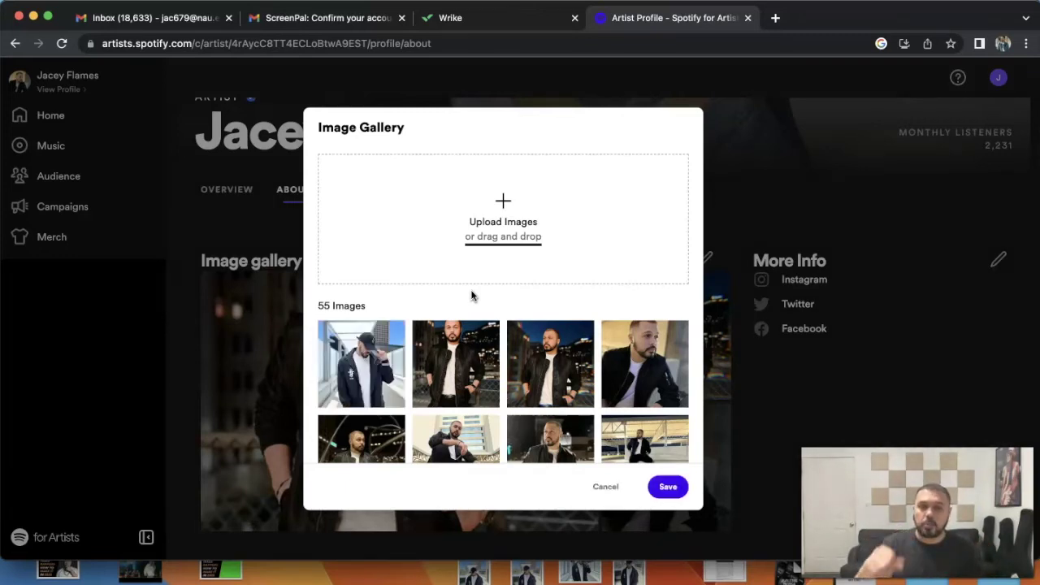
{"action": "left_click", "coordinate": [521, 247]}
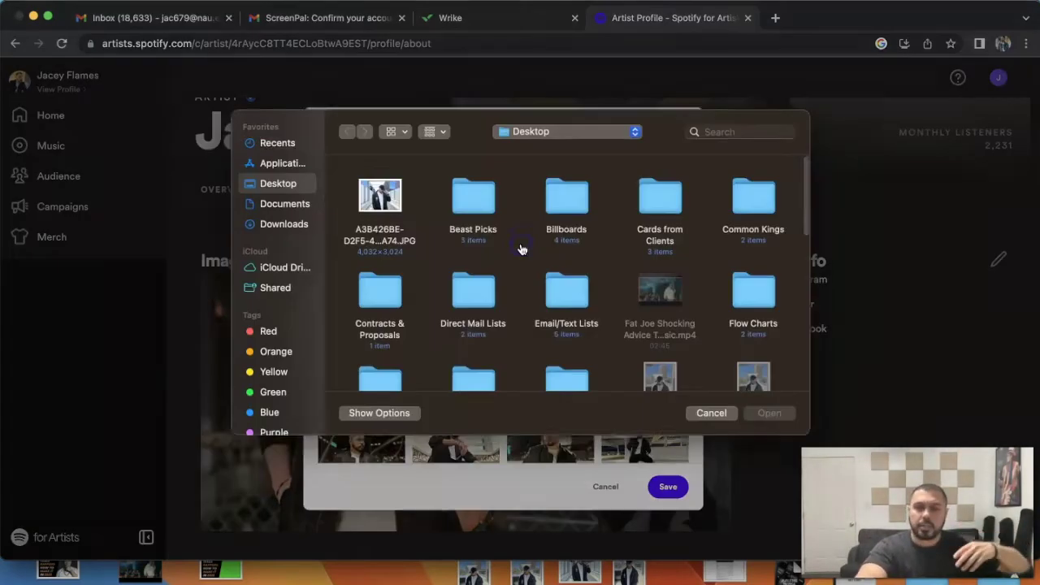
{"action": "left_click", "coordinate": [573, 283]}
{"action": "scroll", "coordinate": [571, 286], "scroll_direction": "down", "scroll_amount": 2}
{"action": "scroll", "coordinate": [570, 284], "scroll_direction": "down", "scroll_amount": 6}
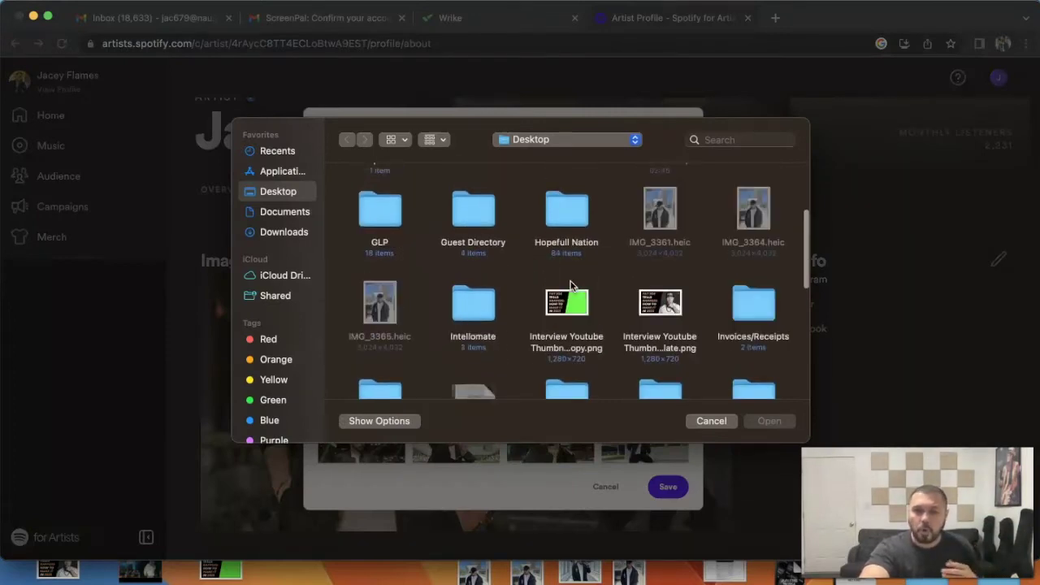
{"action": "scroll", "coordinate": [570, 286], "scroll_direction": "down", "scroll_amount": 4}
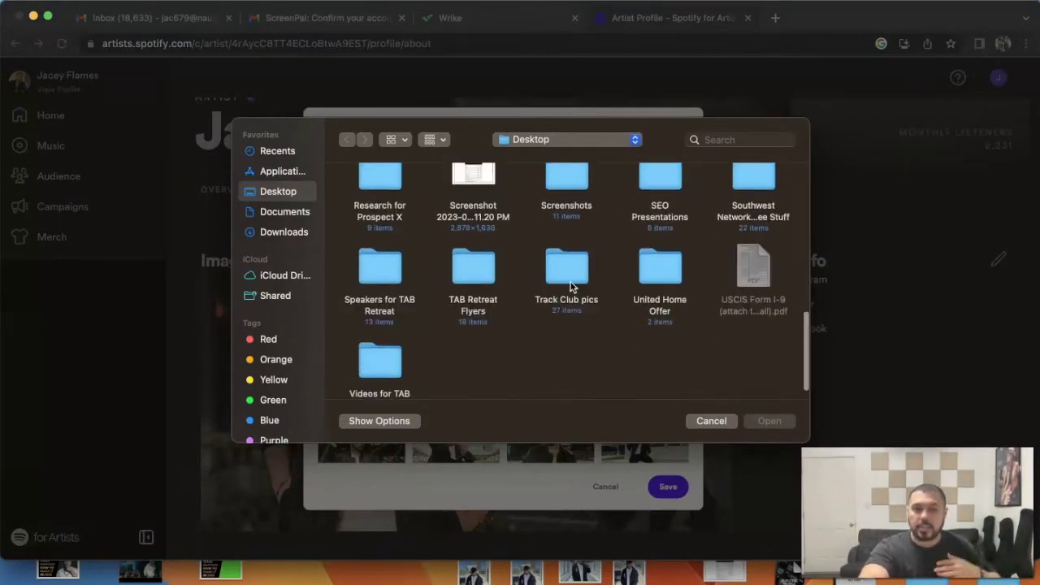
{"action": "left_click", "coordinate": [709, 419]}
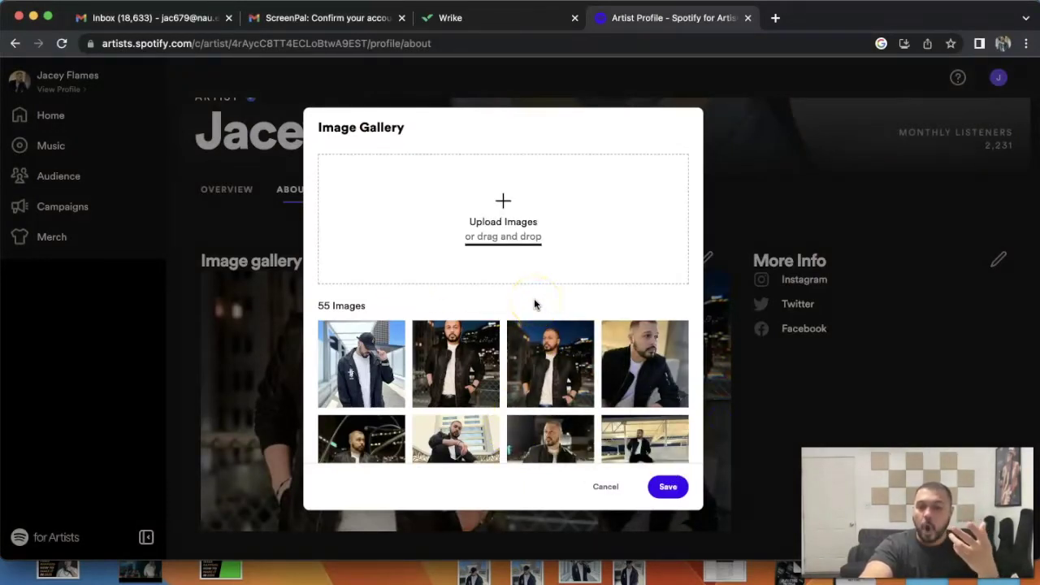
Step: Save the image gallery changes
{"action": "left_click", "coordinate": [674, 494]}
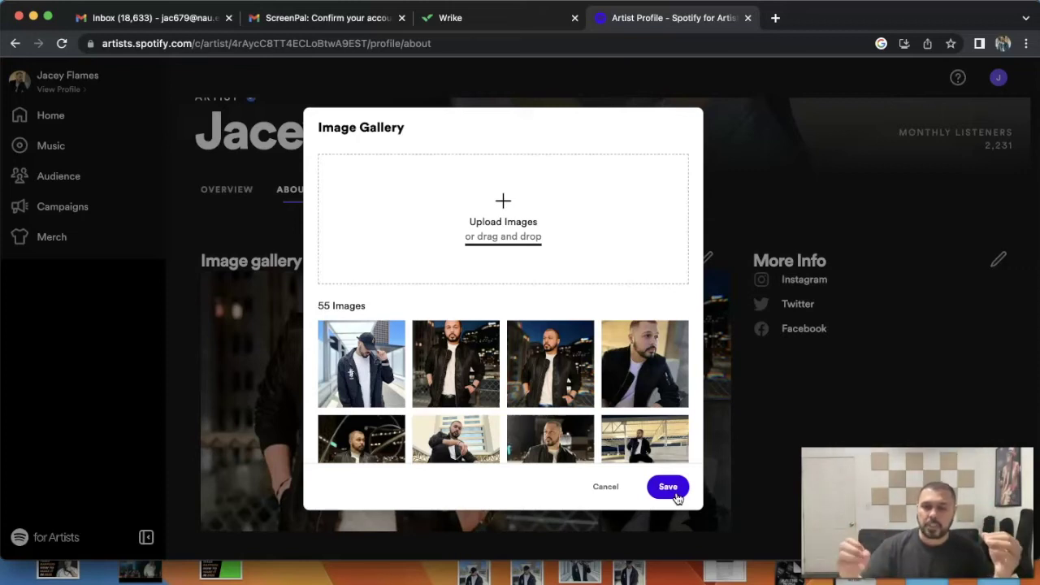
{"action": "left_click", "coordinate": [675, 493]}
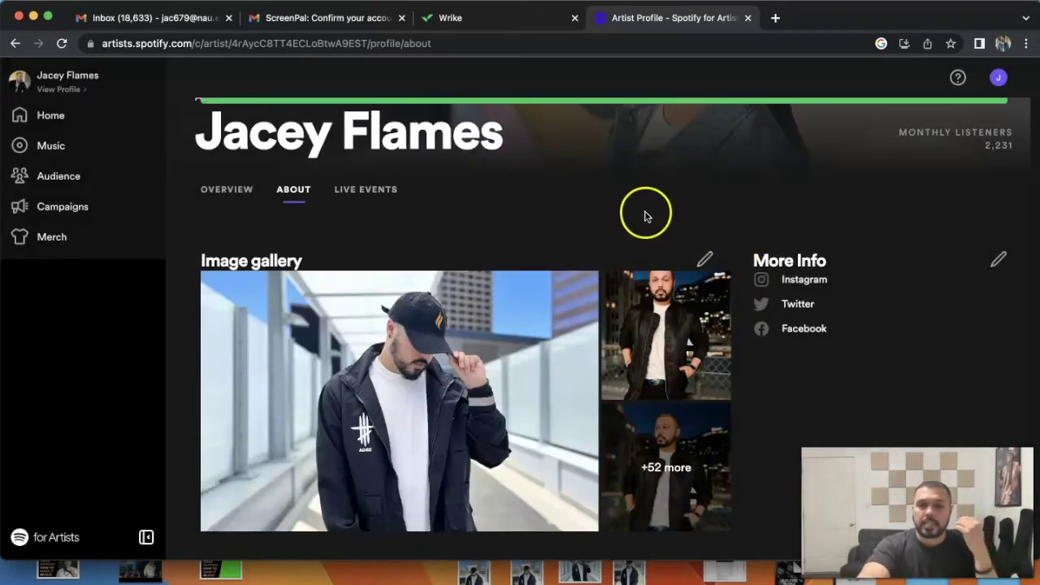
Step: Look over the artist bio in the About section and return to the profile's Overview
{"action": "scroll", "coordinate": [611, 200], "scroll_direction": "down", "scroll_amount": 5}
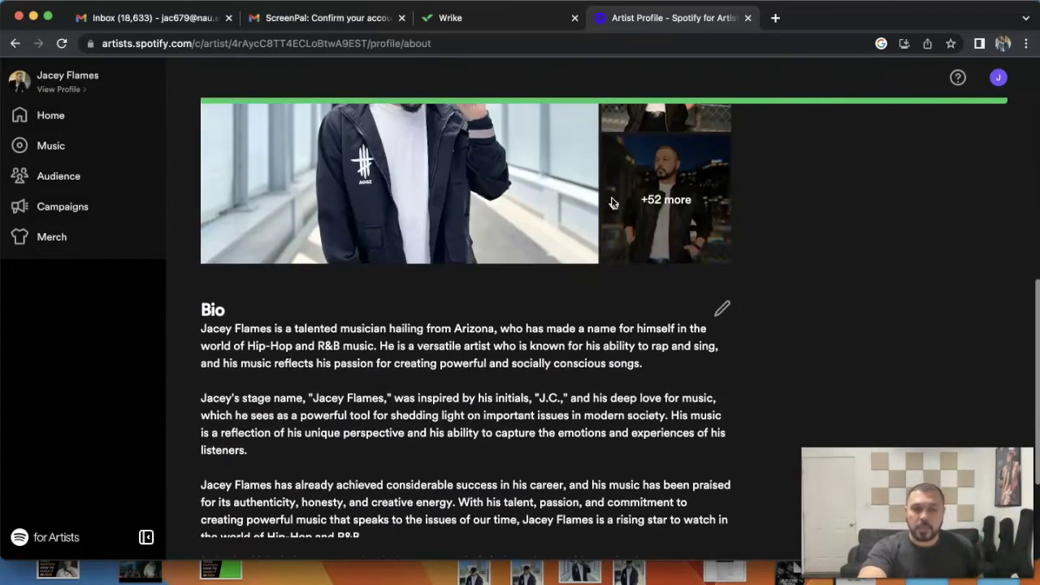
{"action": "scroll", "coordinate": [446, 307], "scroll_direction": "up", "scroll_amount": 10}
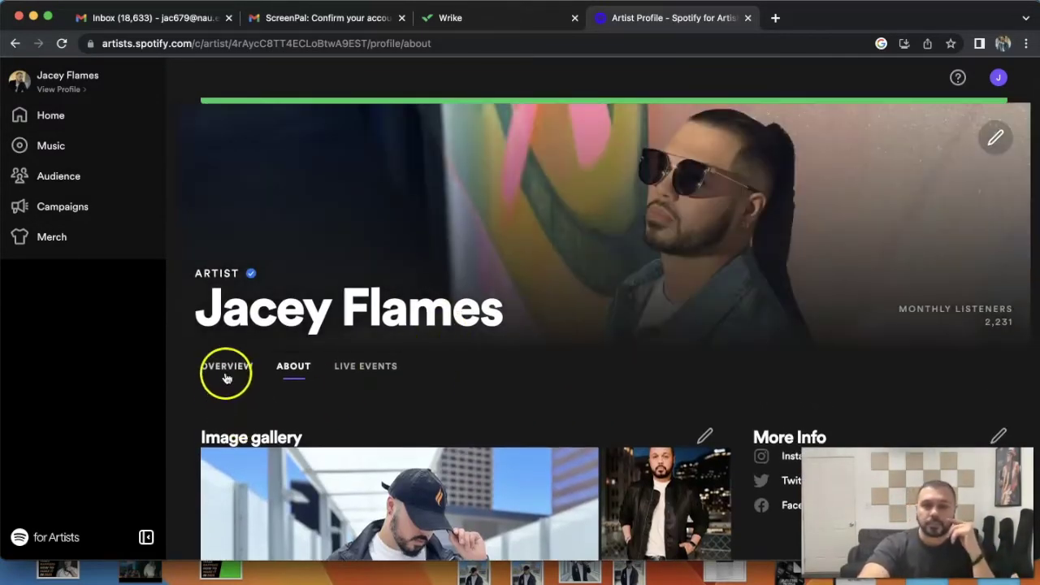
{"action": "left_click", "coordinate": [228, 370]}
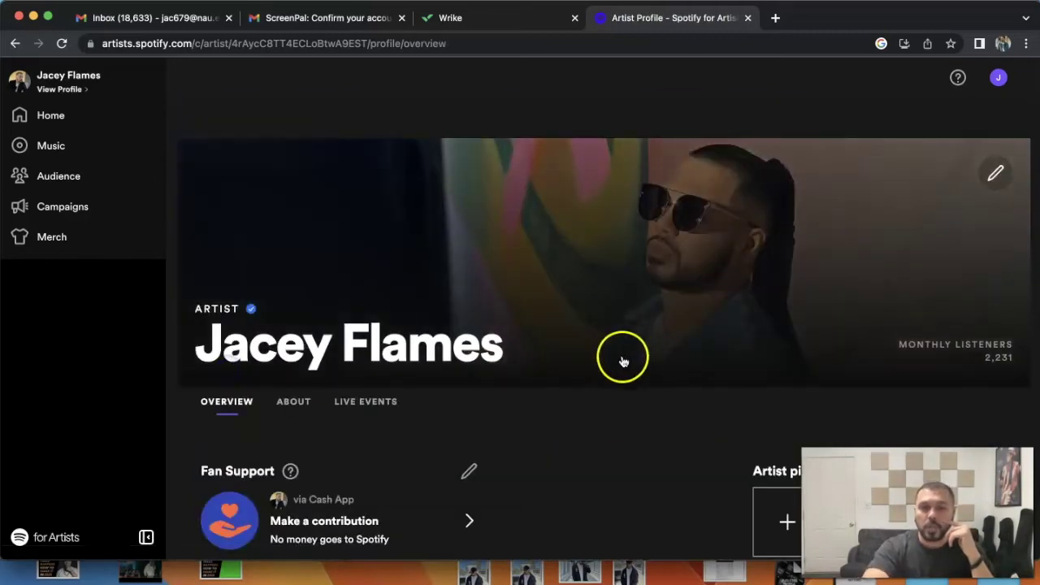
Step: Look through the popular songs, albums, singles and Artist Playlists in the profile's Overview
{"action": "scroll", "coordinate": [619, 368], "scroll_direction": "down", "scroll_amount": 10}
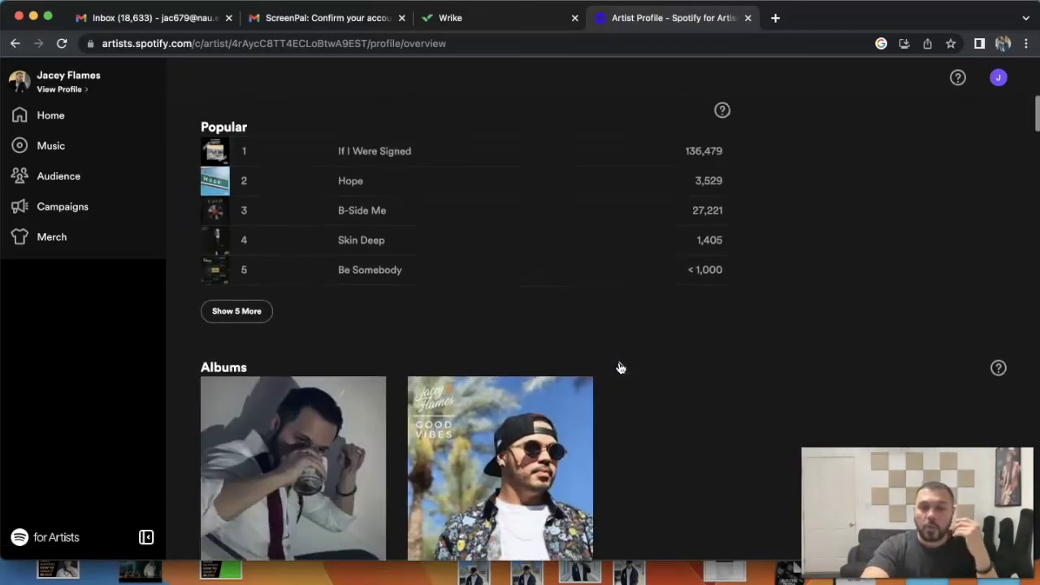
{"action": "scroll", "coordinate": [656, 325], "scroll_direction": "down", "scroll_amount": 6}
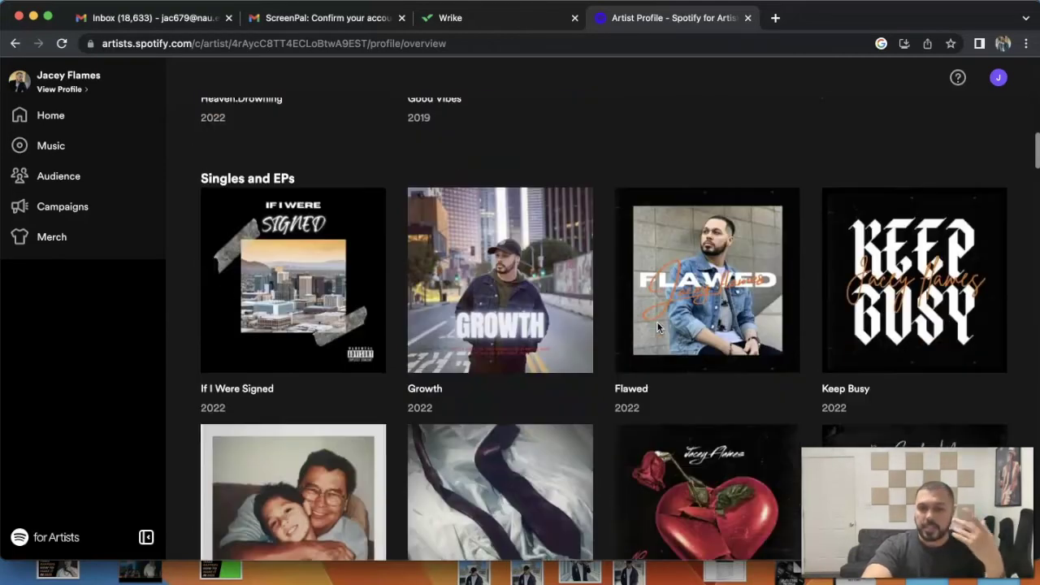
{"action": "scroll", "coordinate": [657, 327], "scroll_direction": "down", "scroll_amount": 10}
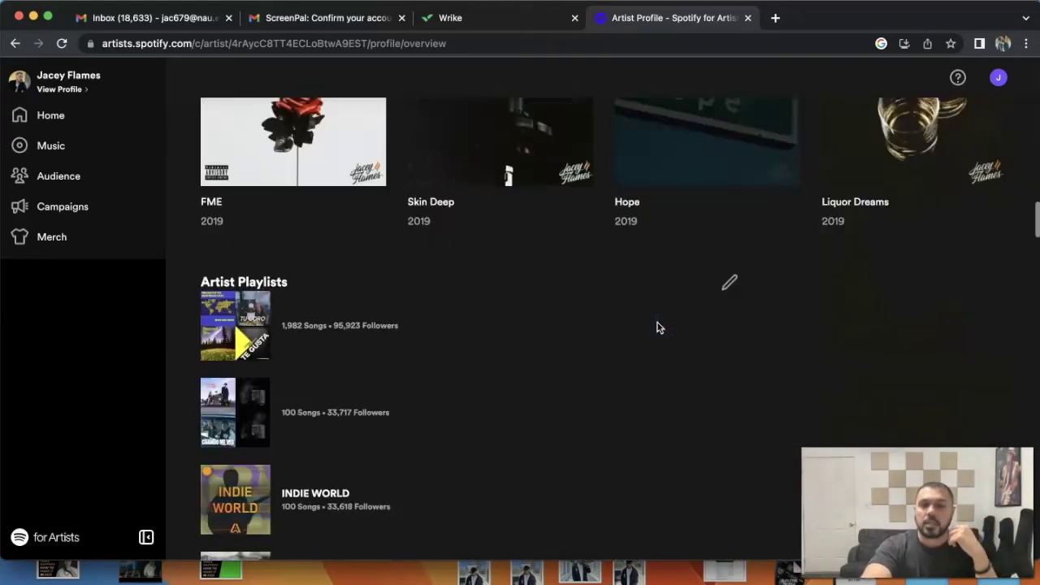
{"action": "scroll", "coordinate": [659, 327], "scroll_direction": "down", "scroll_amount": 1}
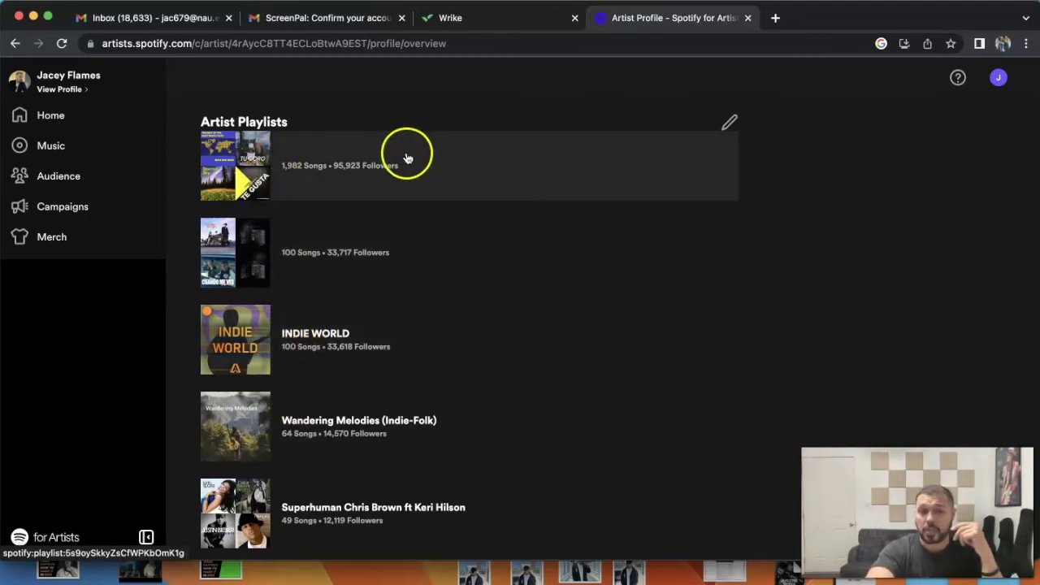
{"action": "scroll", "coordinate": [626, 264], "scroll_direction": "down", "scroll_amount": 5}
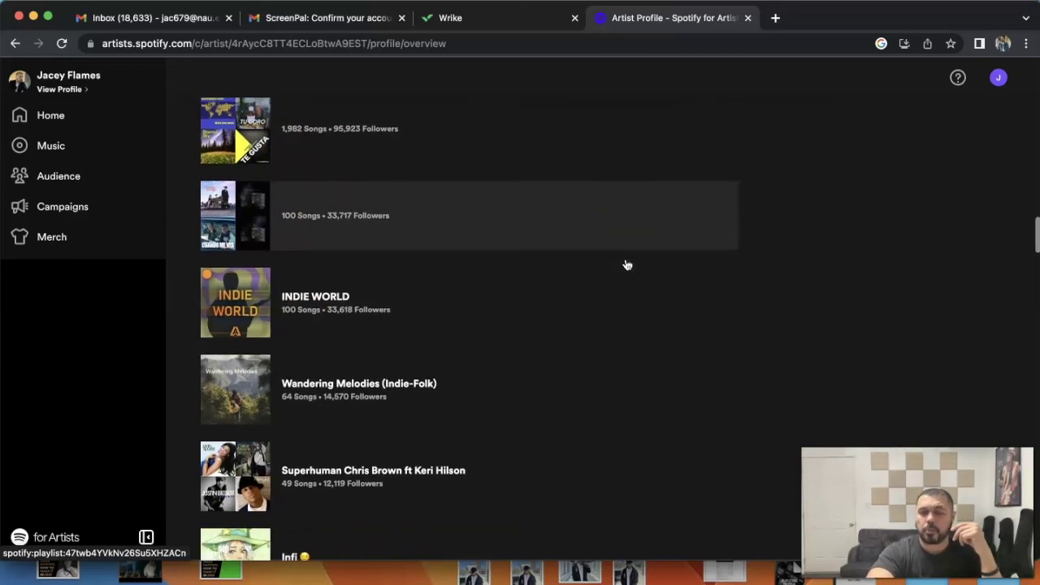
{"action": "scroll", "coordinate": [626, 264], "scroll_direction": "down", "scroll_amount": 7}
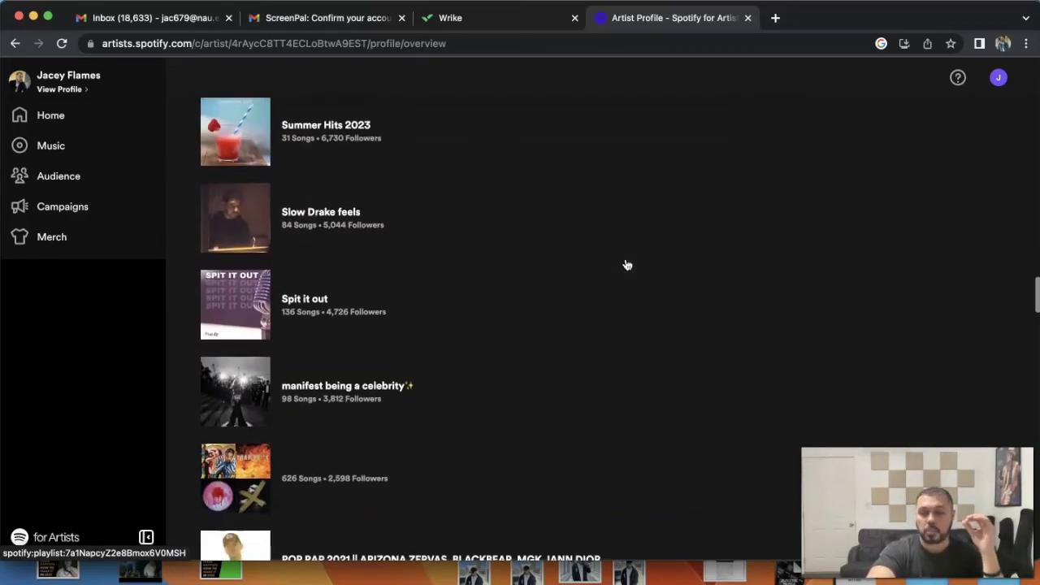
{"action": "scroll", "coordinate": [627, 264], "scroll_direction": "up", "scroll_amount": 15}
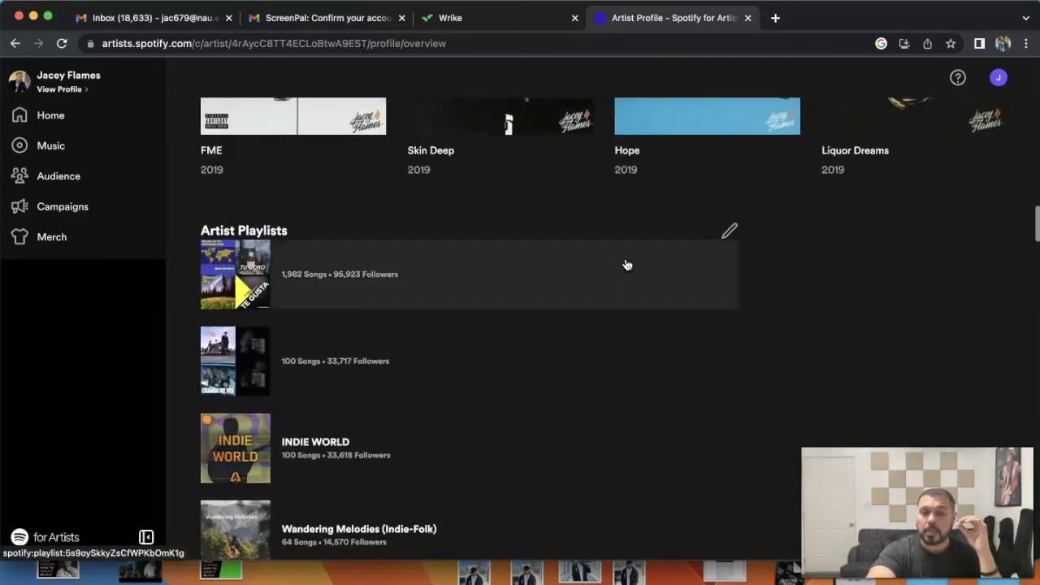
Step: Review the singles, EPs and albums from the Artist Playlists section back to the profile header
{"action": "left_click", "coordinate": [602, 302]}
{"action": "scroll", "coordinate": [601, 302], "scroll_direction": "up", "scroll_amount": 5}
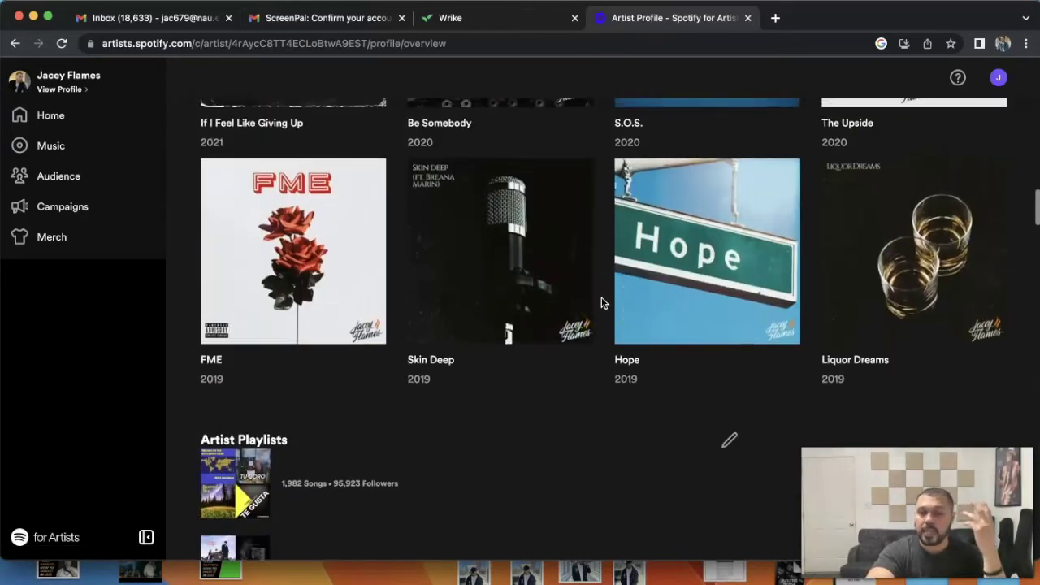
{"action": "scroll", "coordinate": [601, 302], "scroll_direction": "up", "scroll_amount": 2}
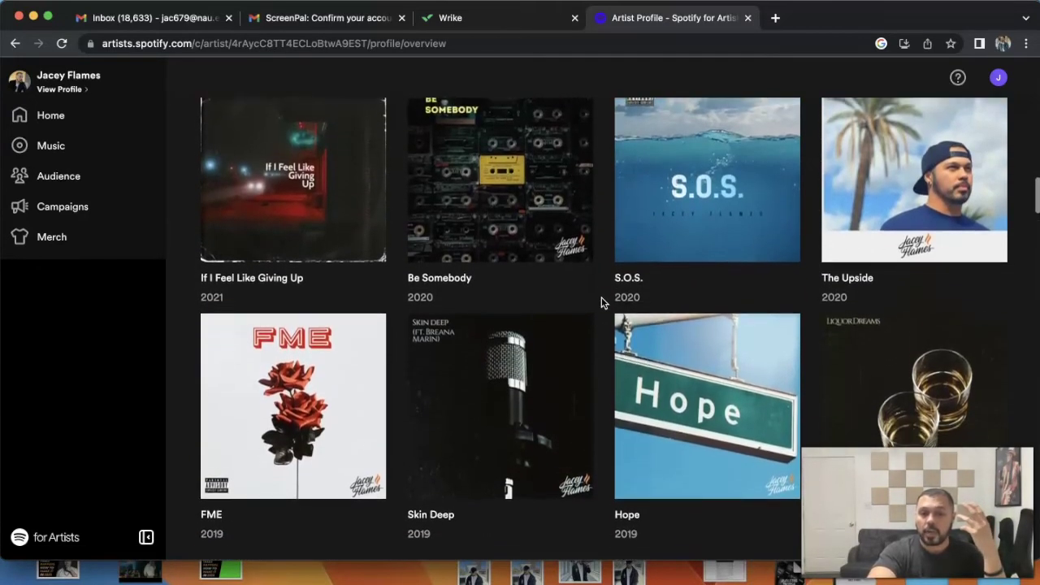
{"action": "scroll", "coordinate": [601, 302], "scroll_direction": "up", "scroll_amount": 6}
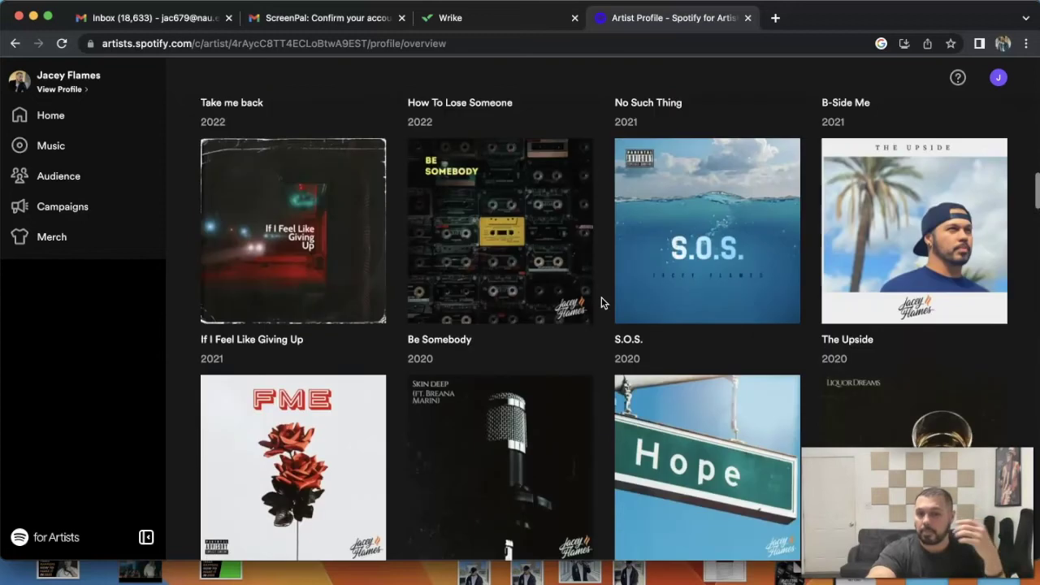
{"action": "scroll", "coordinate": [601, 303], "scroll_direction": "up", "scroll_amount": 12}
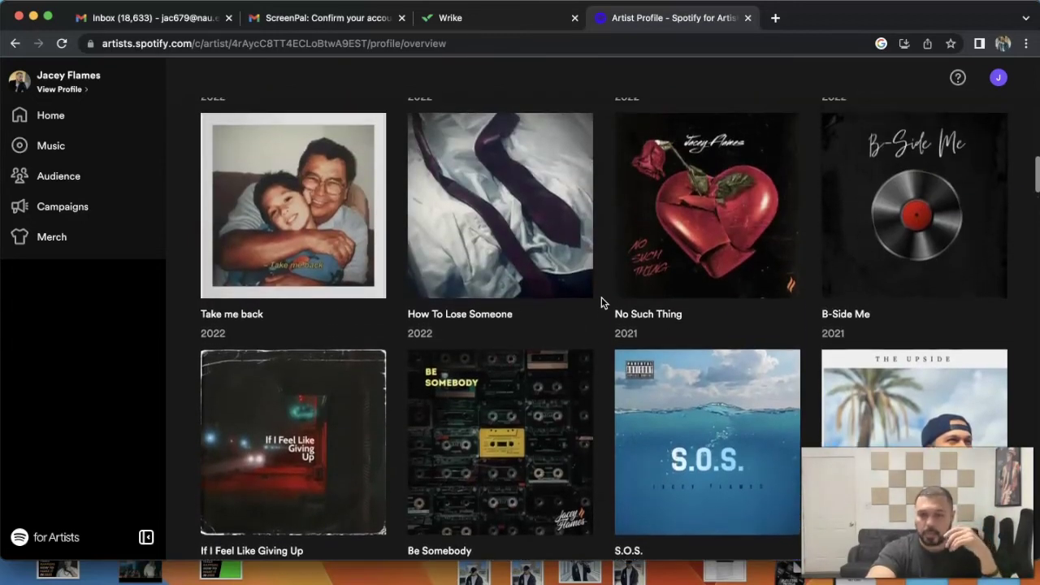
{"action": "scroll", "coordinate": [601, 302], "scroll_direction": "up", "scroll_amount": 7}
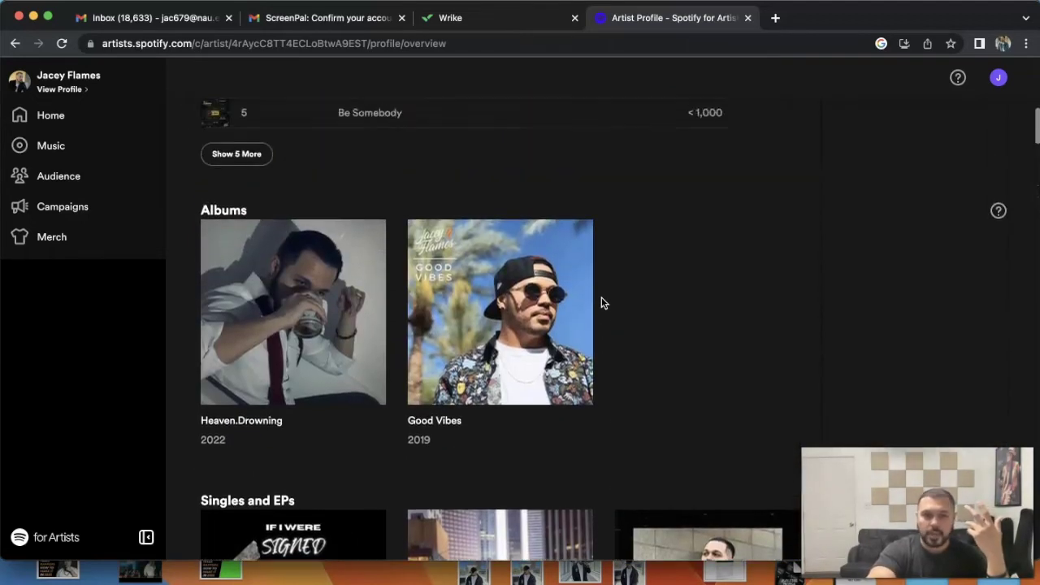
{"action": "scroll", "coordinate": [601, 302], "scroll_direction": "down", "scroll_amount": 1}
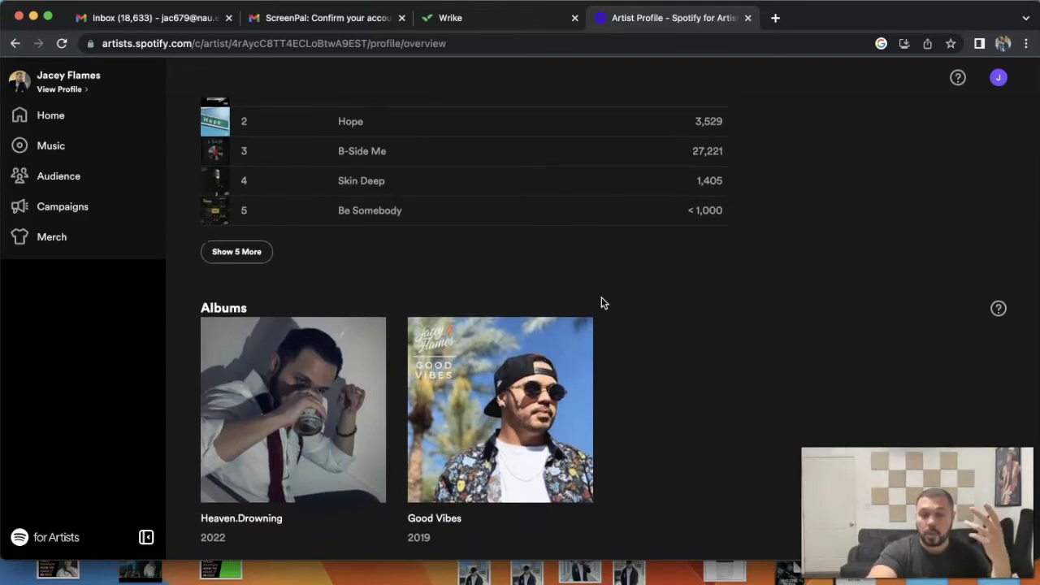
{"action": "scroll", "coordinate": [601, 302], "scroll_direction": "up", "scroll_amount": 14}
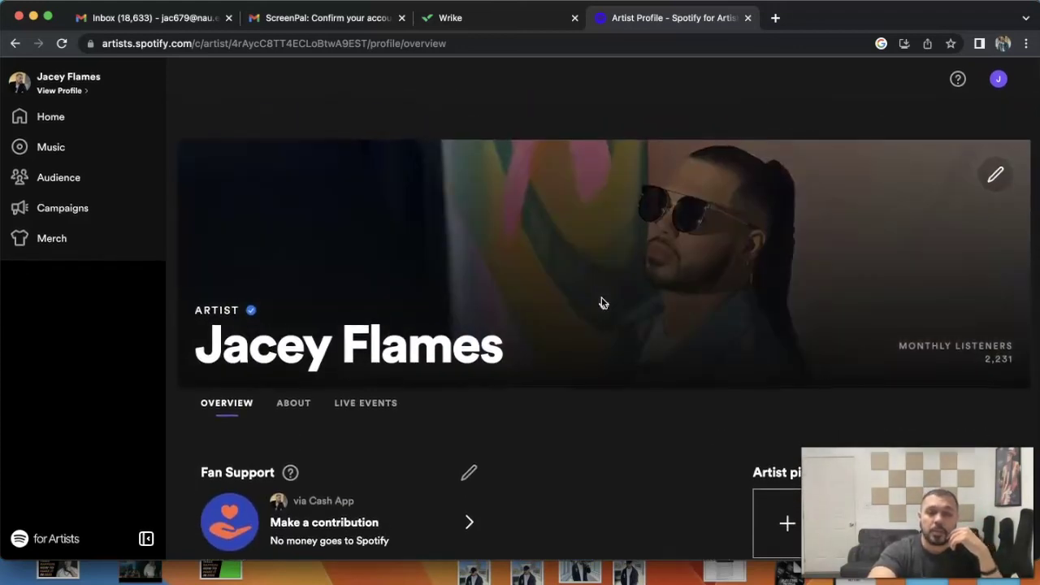
Step: Open the profile image editor and look over the image requirements and the file choice for the header image
{"action": "left_click", "coordinate": [997, 173]}
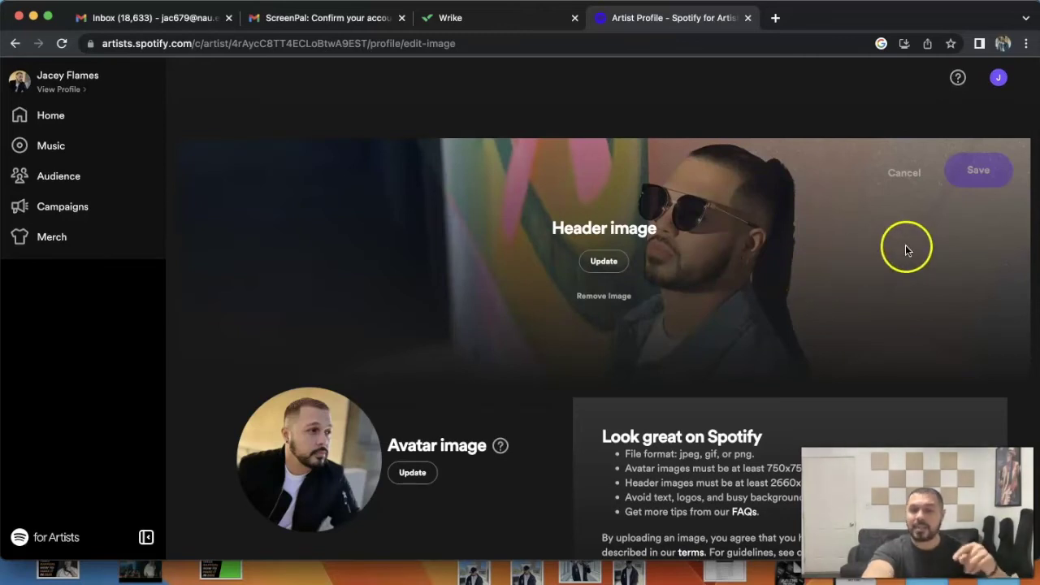
{"action": "scroll", "coordinate": [693, 366], "scroll_direction": "down", "scroll_amount": 3}
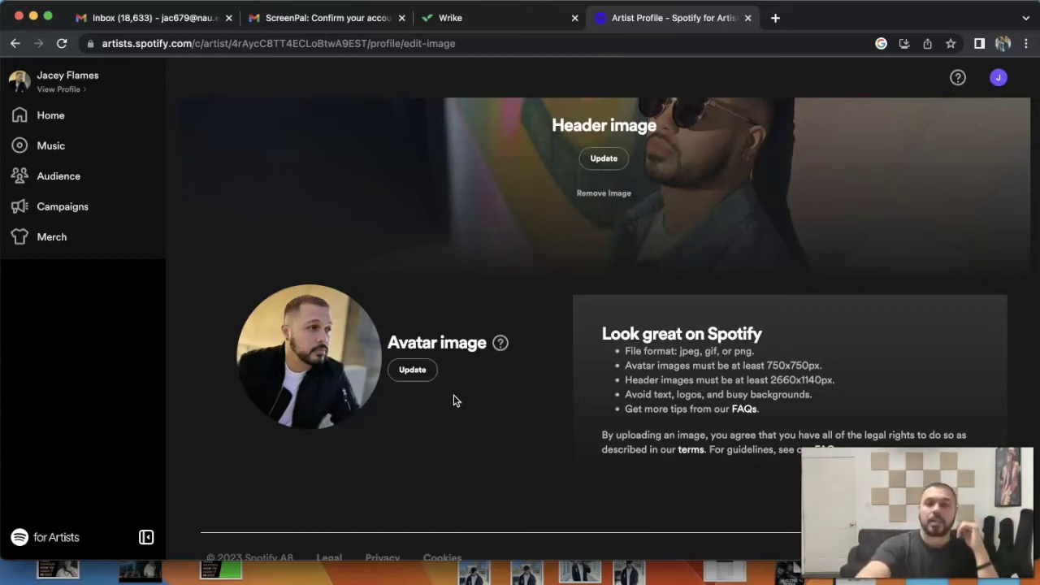
{"action": "scroll", "coordinate": [454, 399], "scroll_direction": "up", "scroll_amount": 3}
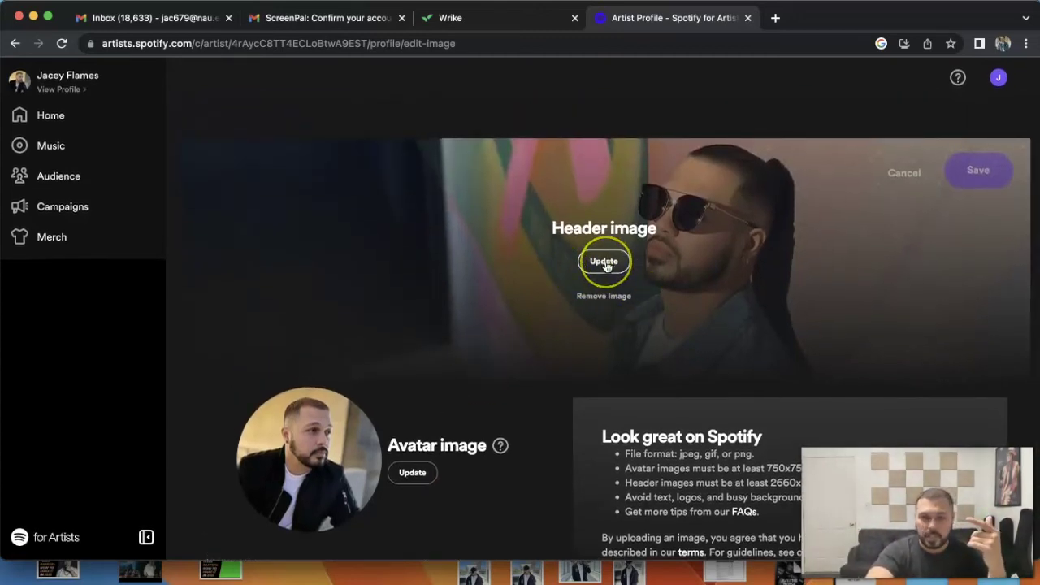
{"action": "left_click", "coordinate": [605, 262]}
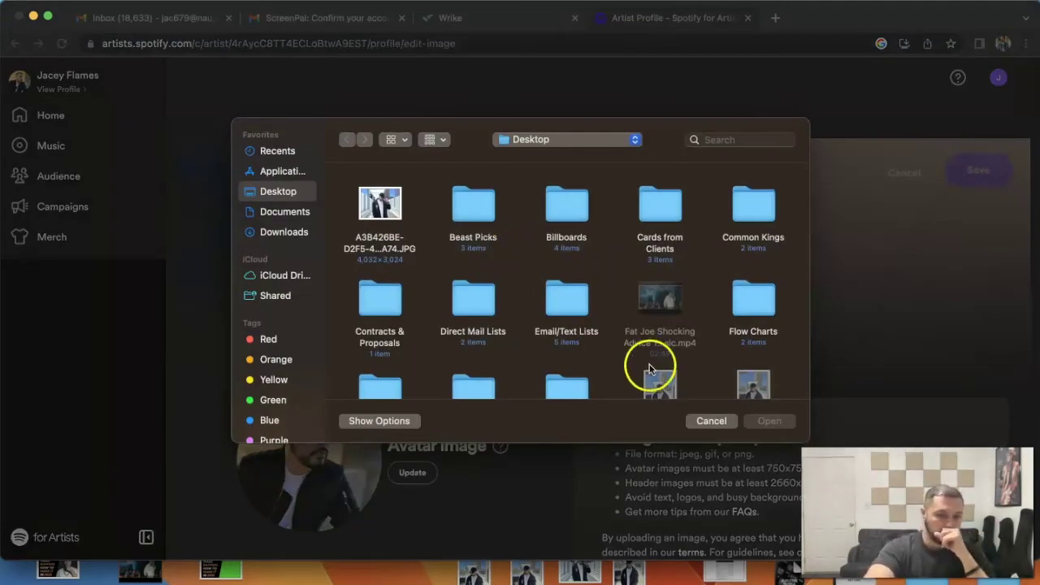
{"action": "left_click", "coordinate": [708, 420]}
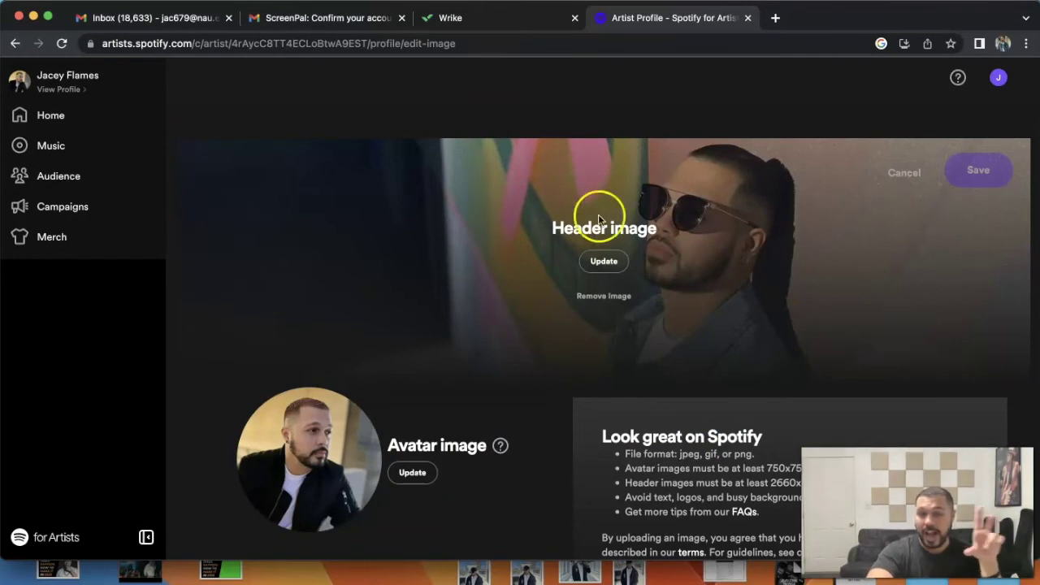
Step: Upload the photo A3B426BE-D2F5-4...A74.JPG from the Desktop as the new avatar image
{"action": "scroll", "coordinate": [532, 446], "scroll_direction": "down", "scroll_amount": 2}
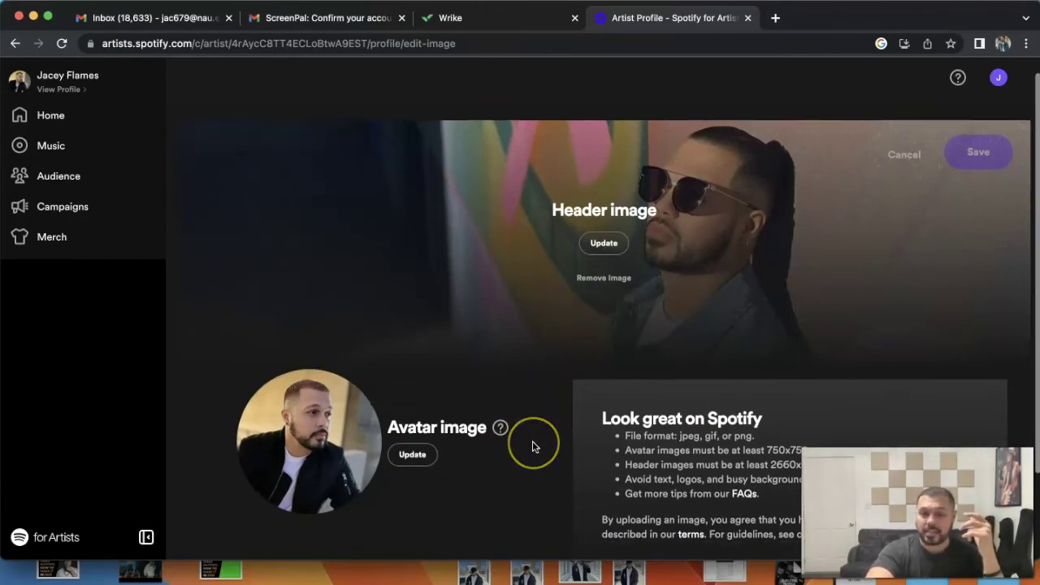
{"action": "scroll", "coordinate": [532, 446], "scroll_direction": "down", "scroll_amount": 2}
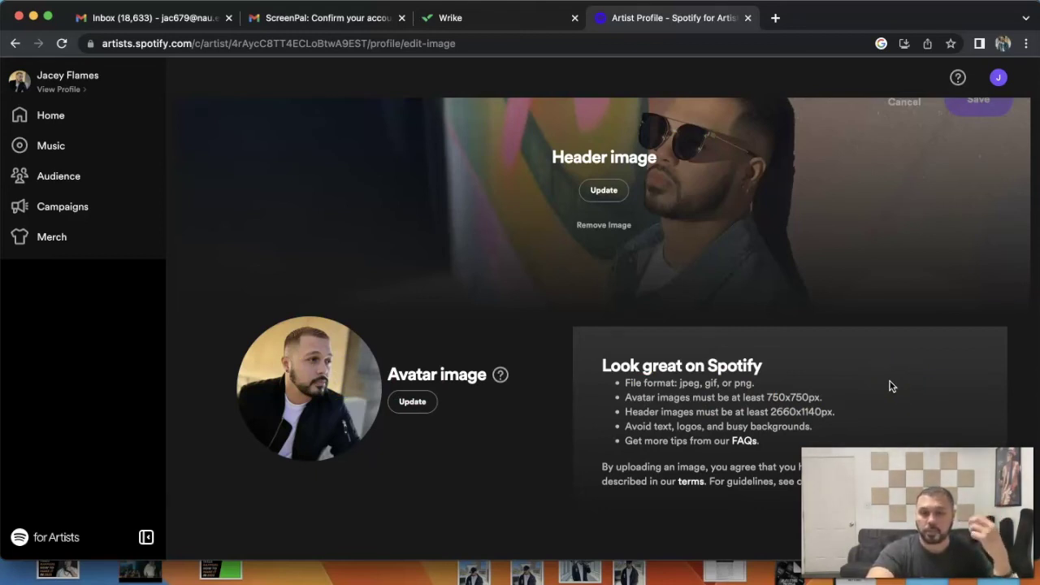
{"action": "left_click", "coordinate": [423, 403]}
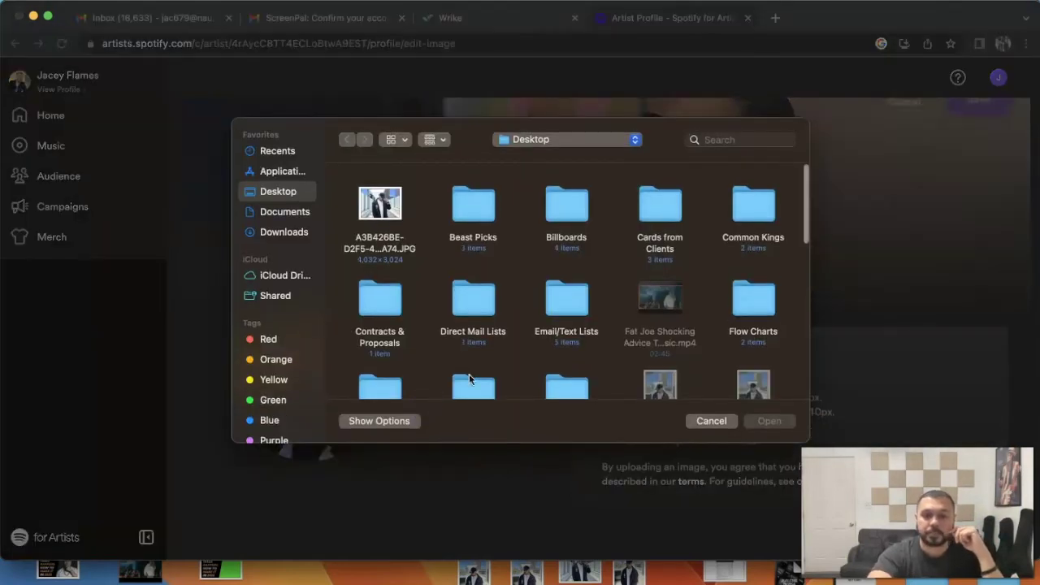
{"action": "left_click", "coordinate": [381, 202]}
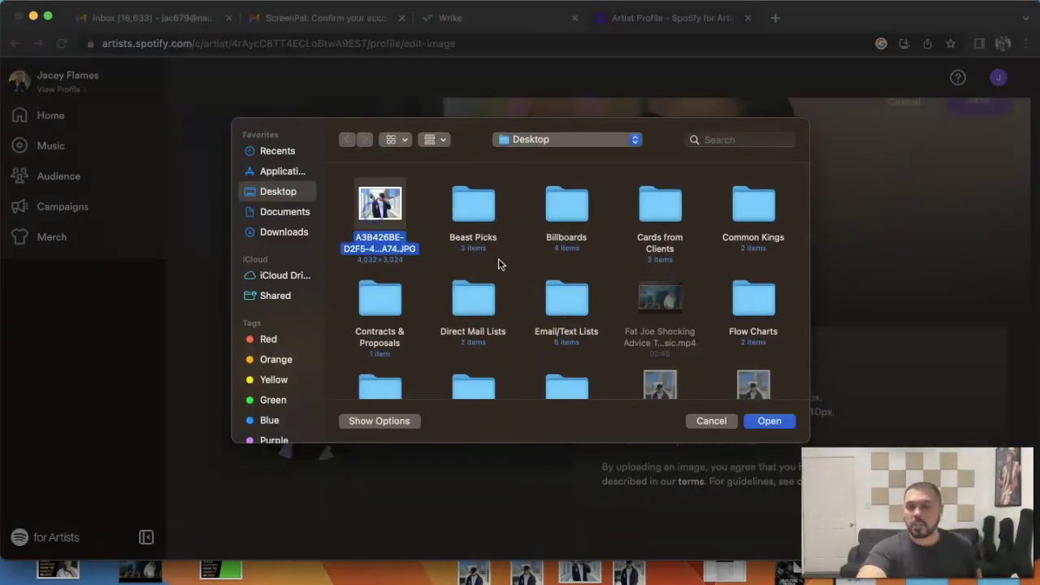
{"action": "left_click", "coordinate": [768, 420]}
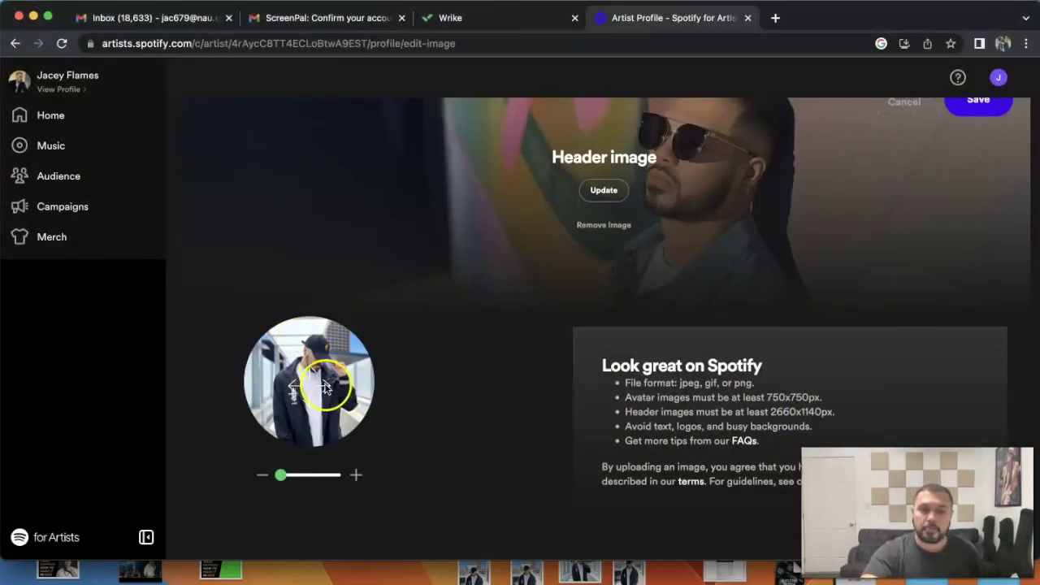
Step: Enlarge the avatar photo and reposition it so the head and shoulders fill the circular crop
{"action": "left_click_drag", "start_coordinate": [280, 476], "coordinate": [326, 482]}
{"action": "left_click_drag", "start_coordinate": [320, 399], "coordinate": [305, 378]}
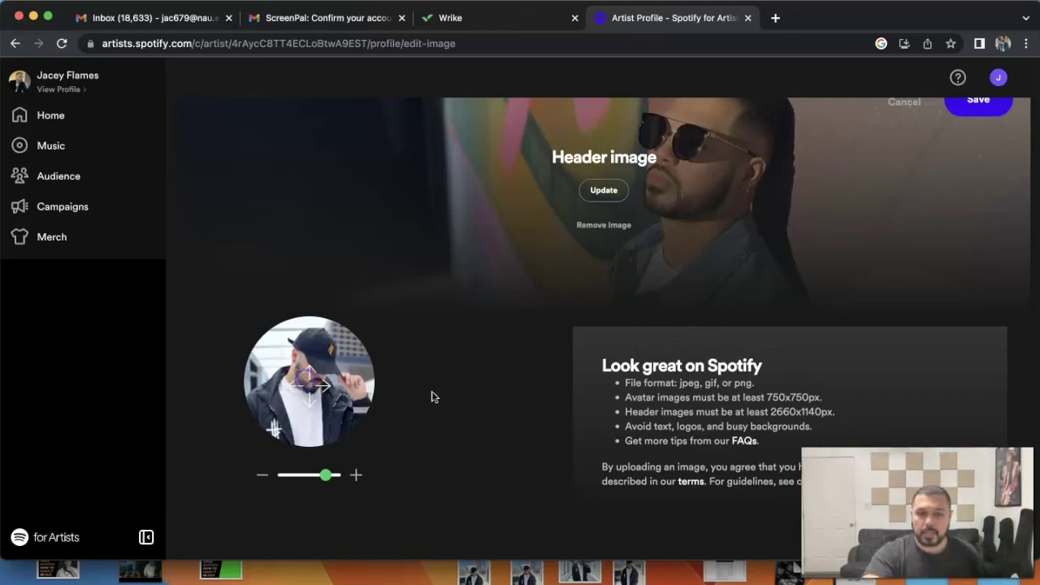
{"action": "left_click", "coordinate": [508, 397]}
{"action": "scroll", "coordinate": [509, 397], "scroll_direction": "down", "scroll_amount": 2}
{"action": "scroll", "coordinate": [509, 397], "scroll_direction": "up", "scroll_amount": 3}
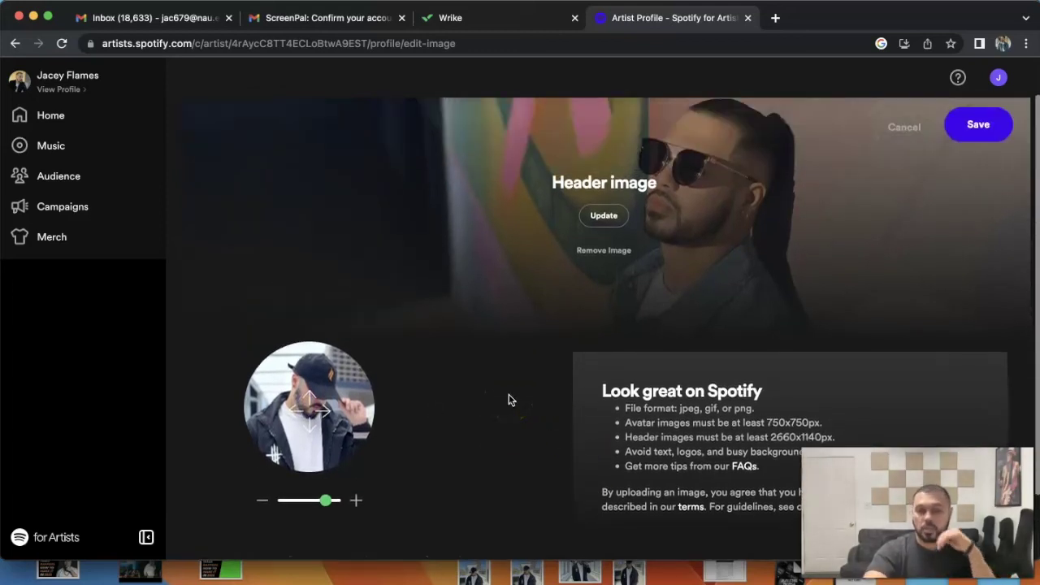
{"action": "scroll", "coordinate": [408, 412], "scroll_direction": "up", "scroll_amount": 1}
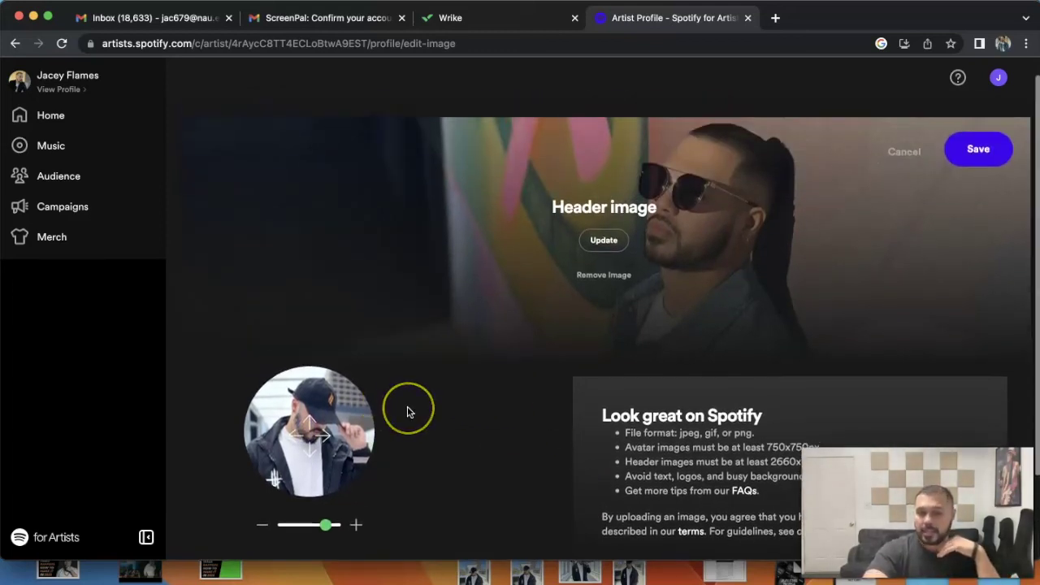
{"action": "scroll", "coordinate": [408, 413], "scroll_direction": "down", "scroll_amount": 1}
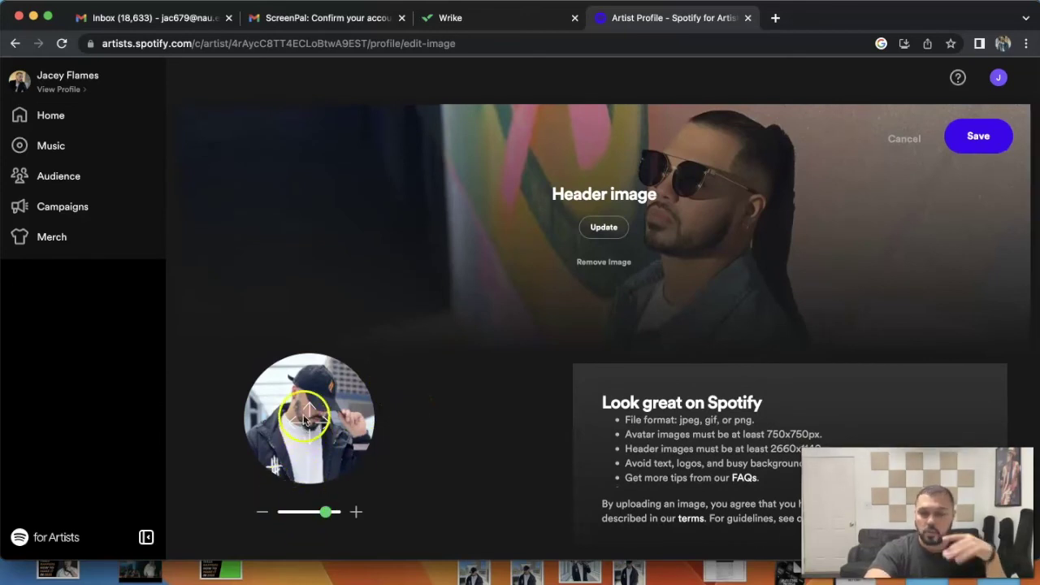
{"action": "left_click_drag", "start_coordinate": [304, 419], "coordinate": [336, 412]}
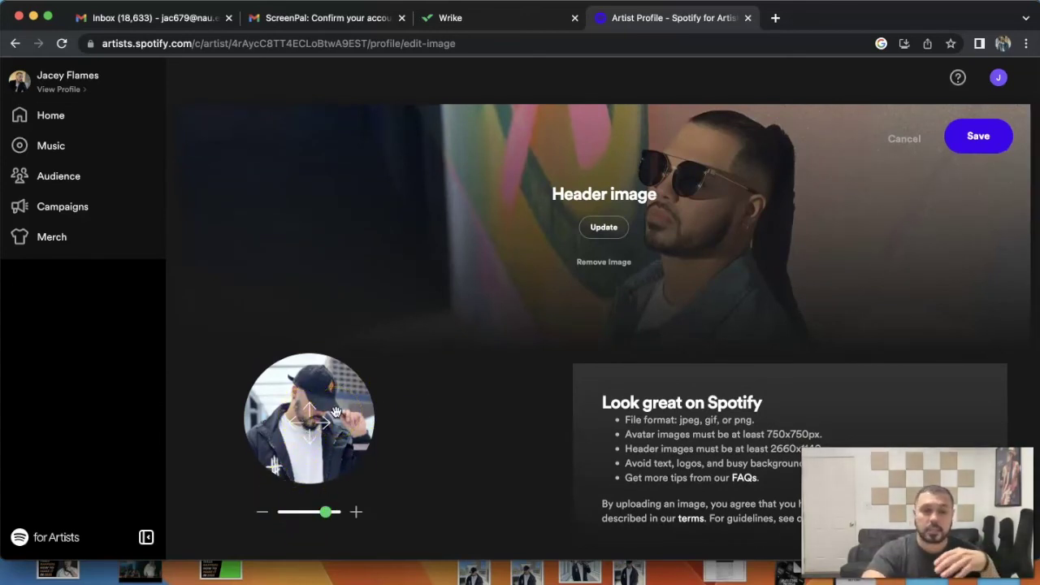
Step: Save the new avatar image and look over the profile's Overview
{"action": "left_click", "coordinate": [960, 136]}
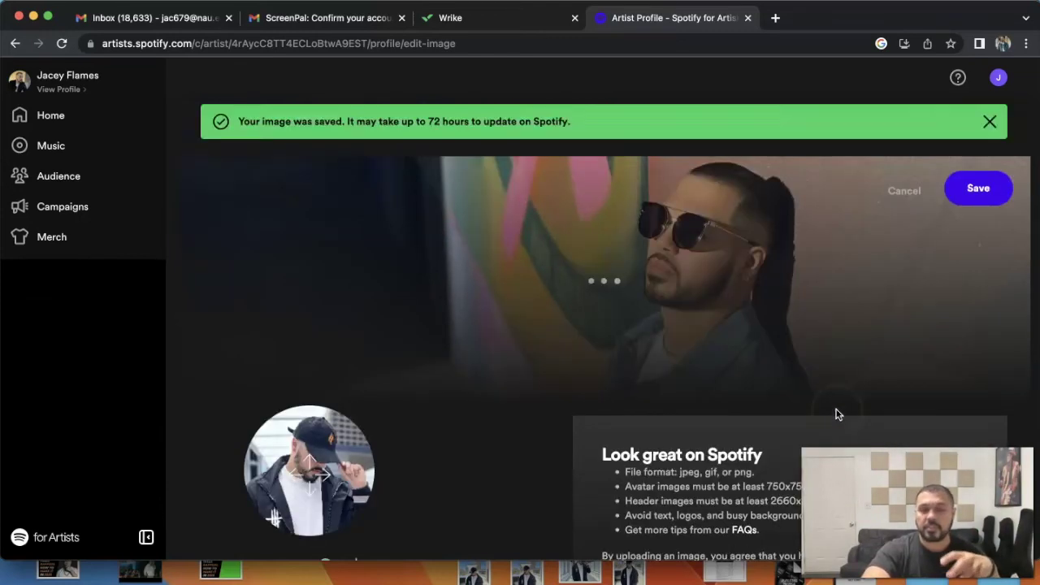
{"action": "scroll", "coordinate": [685, 313], "scroll_direction": "down", "scroll_amount": 3}
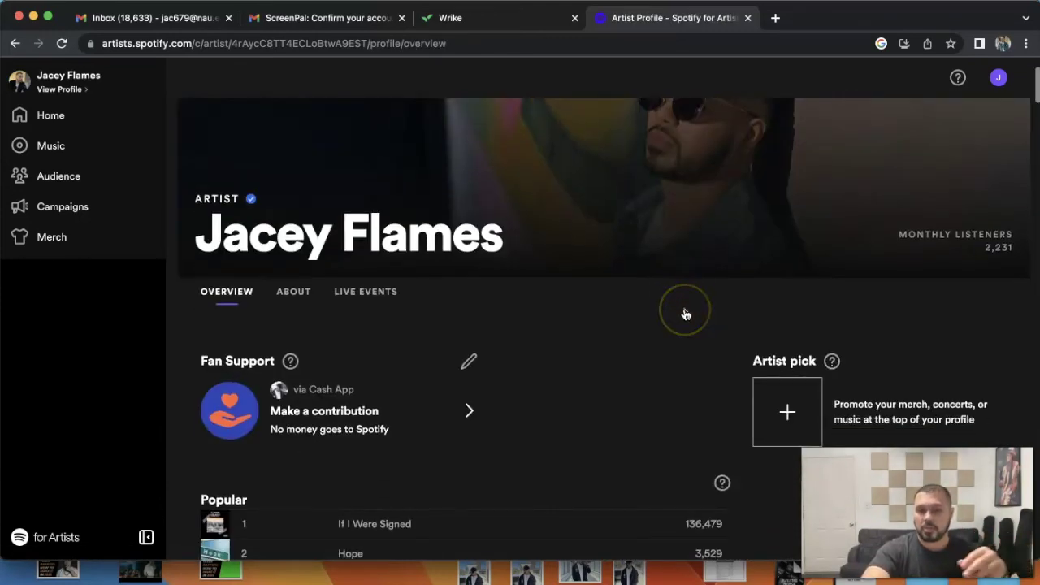
{"action": "scroll", "coordinate": [685, 314], "scroll_direction": "up", "scroll_amount": 3}
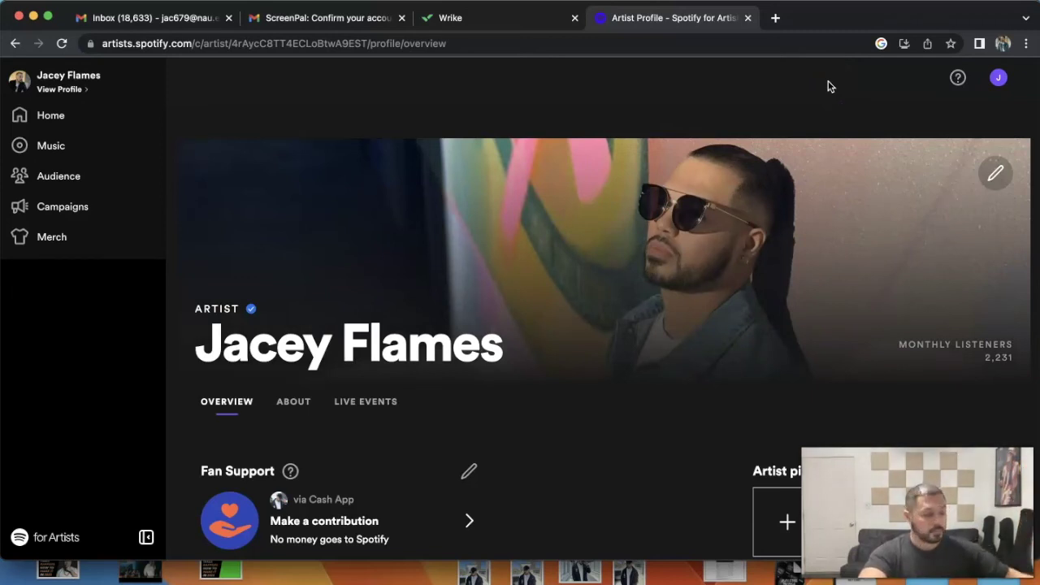
Step: Reopen the profile image editor to check the new avatar image, and leave it without making changes
{"action": "left_click", "coordinate": [996, 171]}
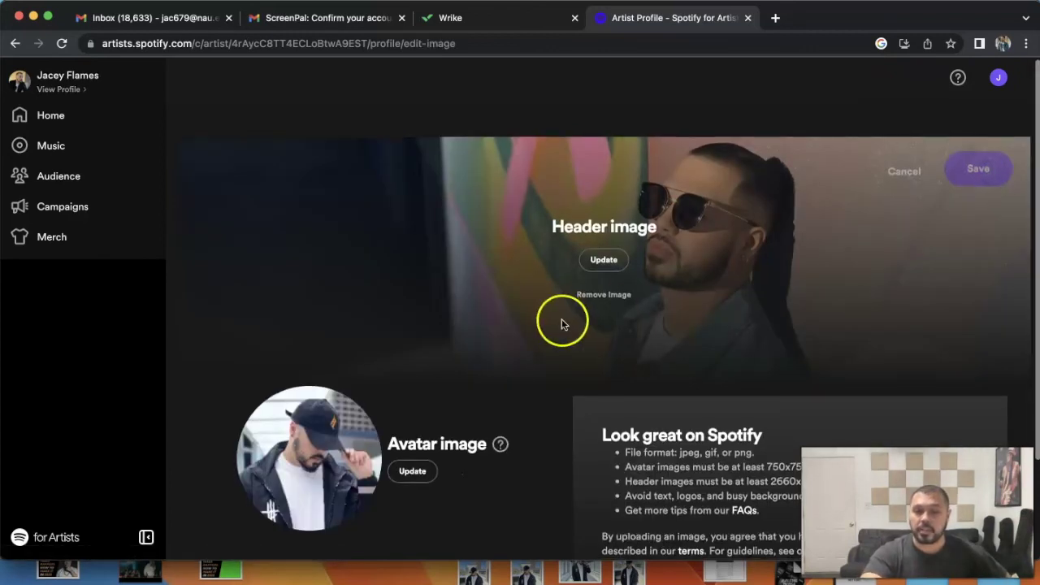
{"action": "scroll", "coordinate": [562, 318], "scroll_direction": "down", "scroll_amount": 1}
{"action": "scroll", "coordinate": [599, 343], "scroll_direction": "up", "scroll_amount": 1}
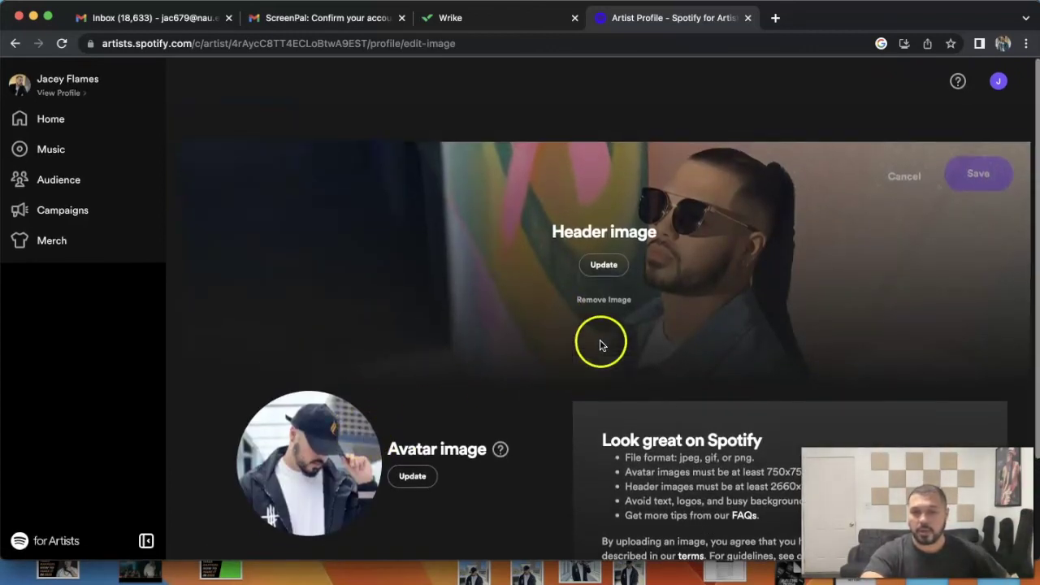
{"action": "left_click", "coordinate": [899, 171]}
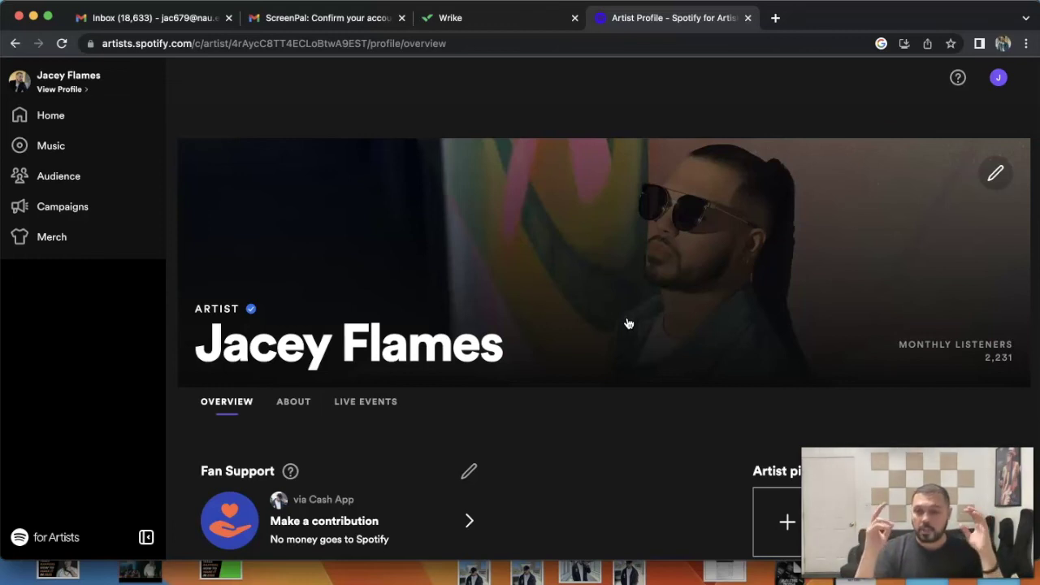
Step: Start adding an Artist pick in the profile's Overview
{"action": "scroll", "coordinate": [628, 323], "scroll_direction": "down", "scroll_amount": 3}
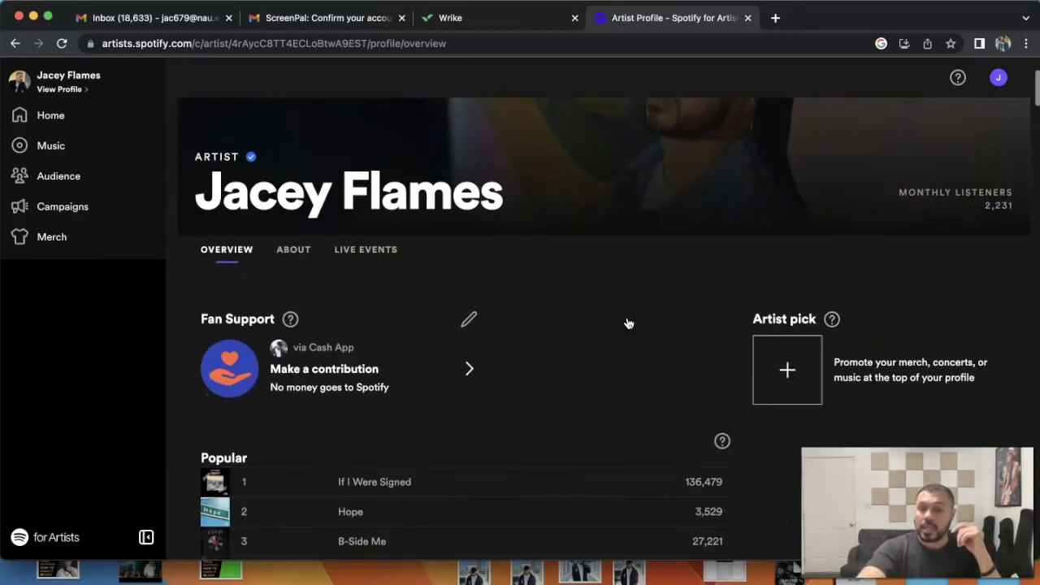
{"action": "left_click", "coordinate": [787, 317]}
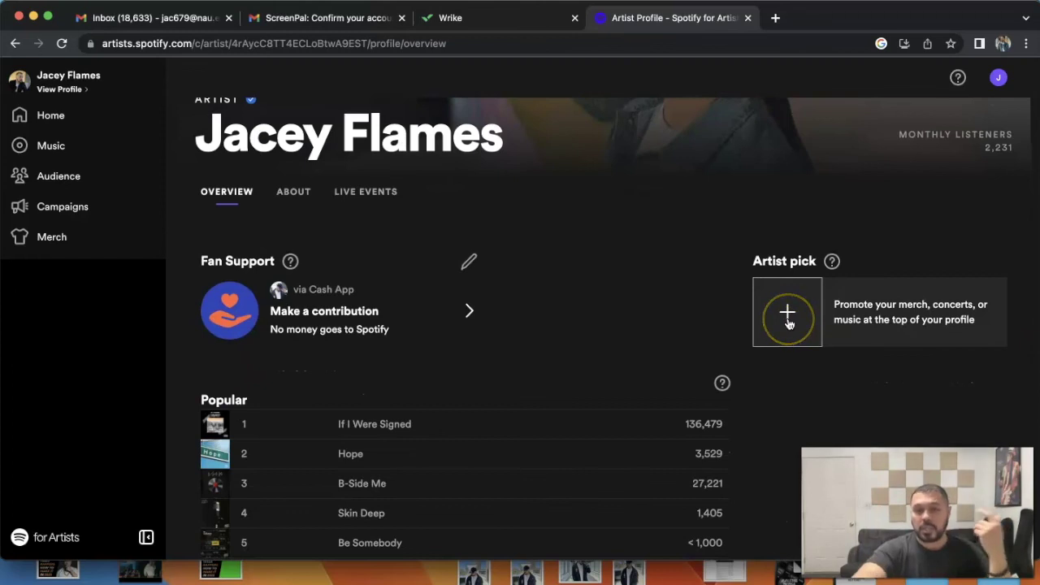